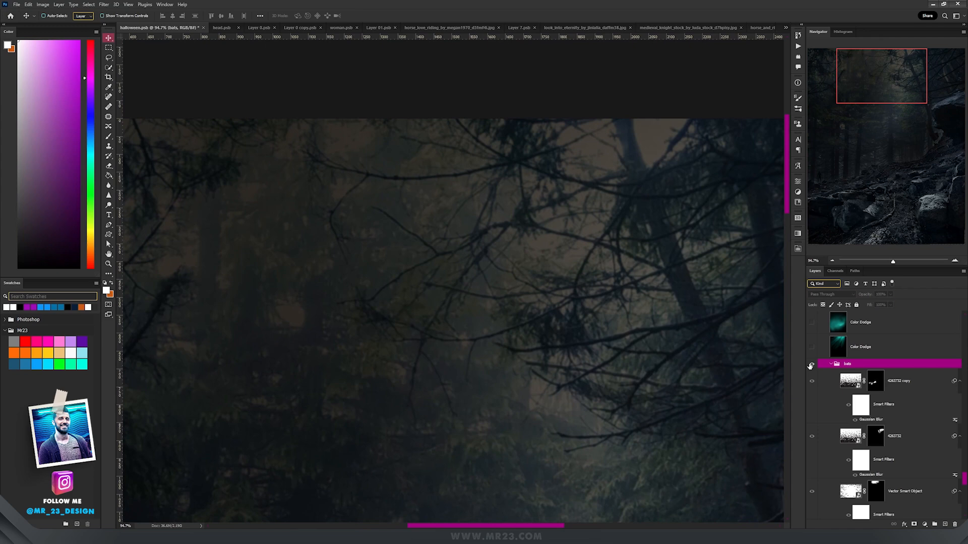
Show the Selective Color 2 adjustment, both Color Dodge layers above the bats group, and the glow group with its Color Dodge layer.
scroll(404, 254, down, 5)
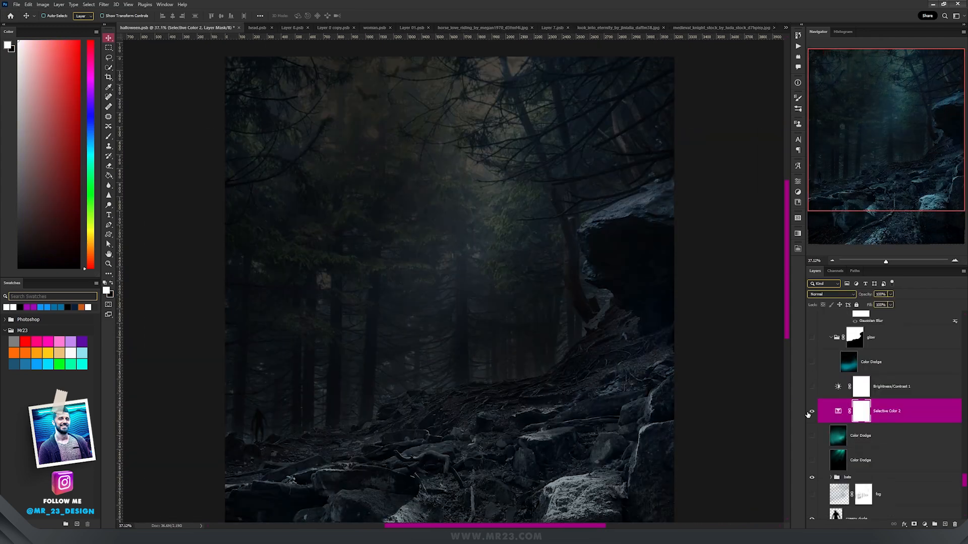
click(810, 412)
drag(534, 346, 493, 307)
scroll(494, 309, down, 2)
drag(481, 273, 487, 266)
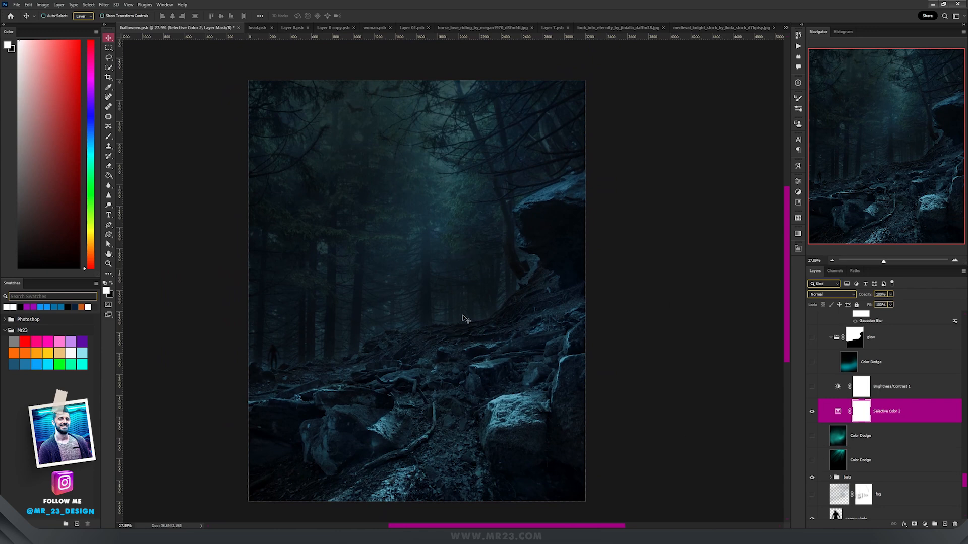
drag(810, 465, 811, 337)
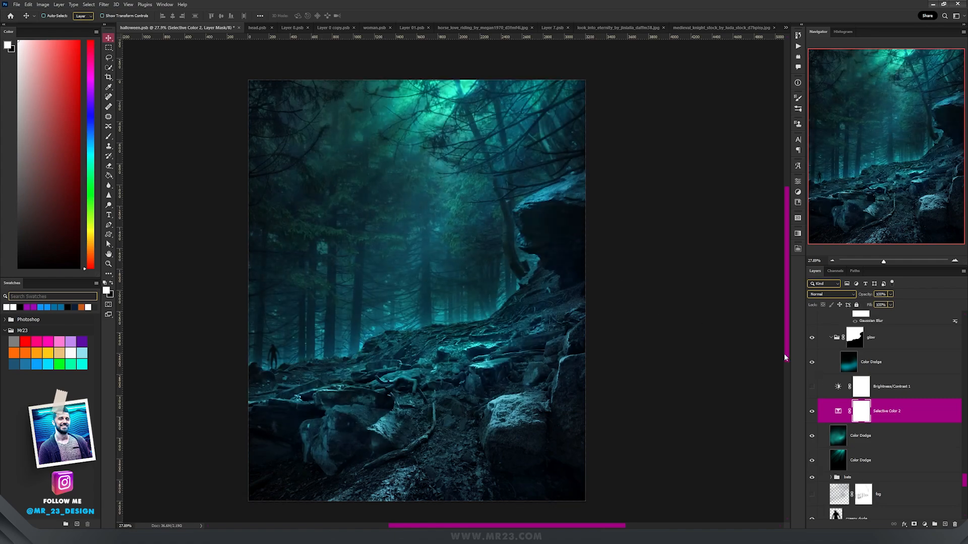
Show the dark bare branch image in the branches group together with its clipped shading and noise layers.
key(ctrl+plus)
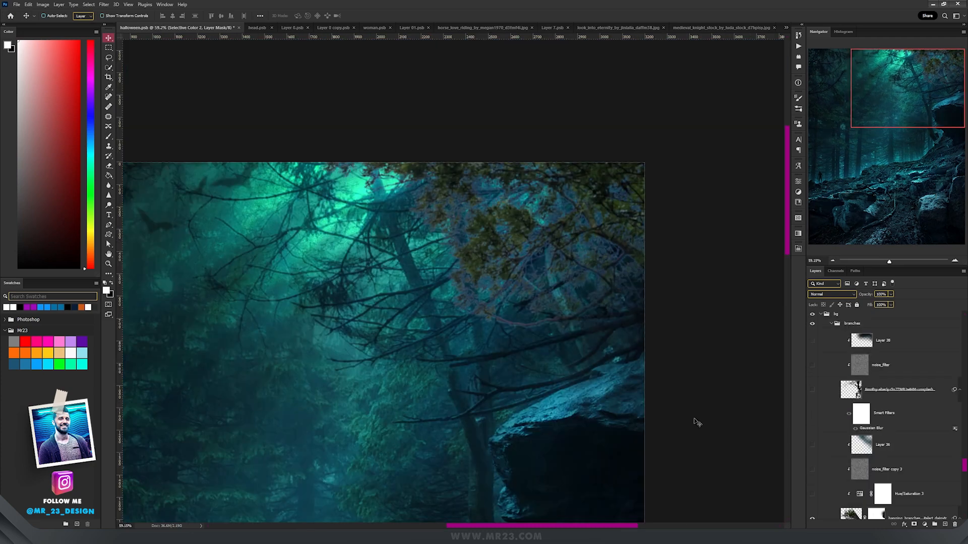
drag(563, 368, 492, 334)
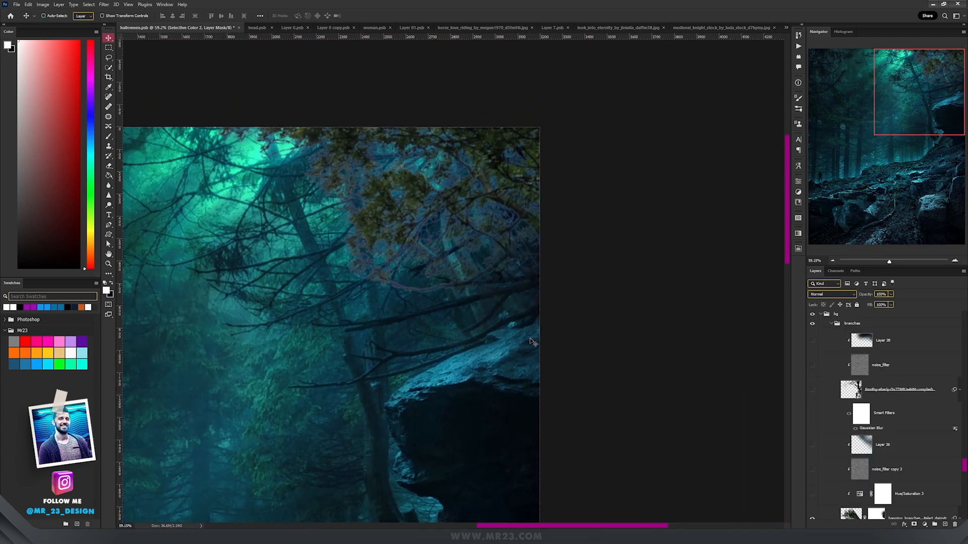
scroll(936, 493, down, 3)
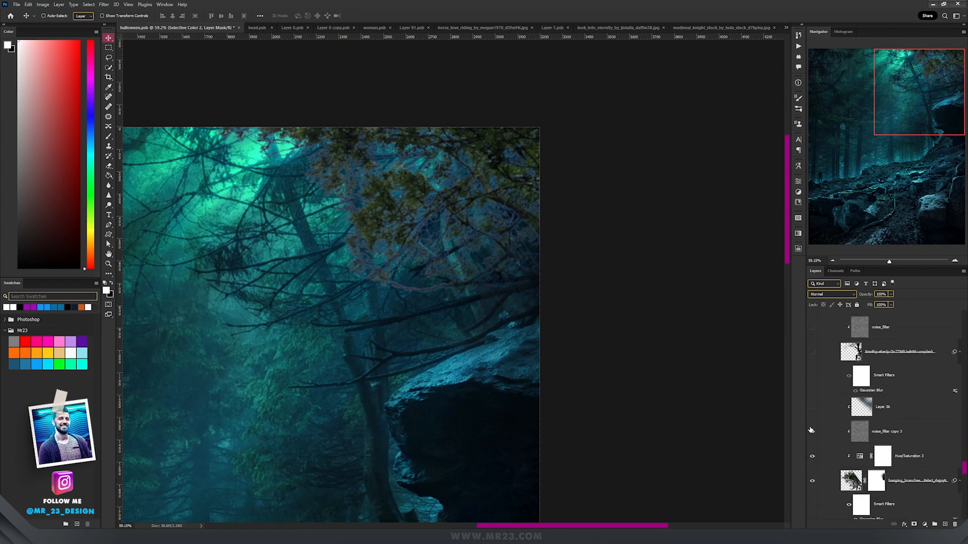
click(812, 352)
scroll(840, 392, up, 4)
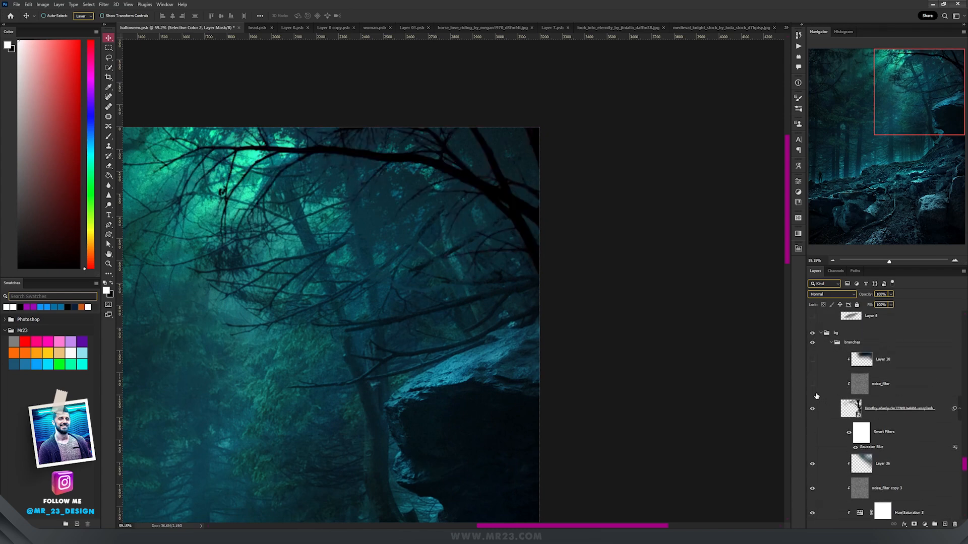
click(813, 360)
scroll(430, 304, down, 3)
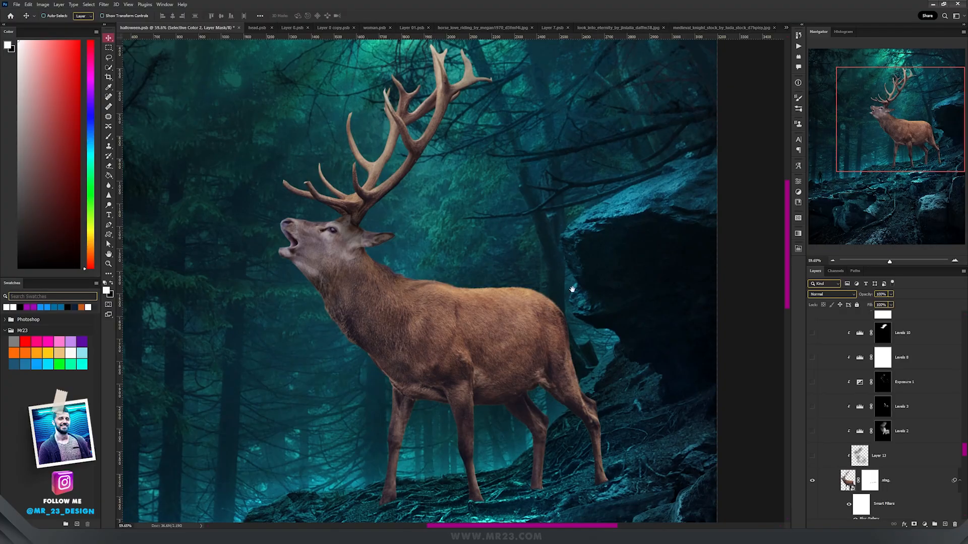
Examine the stag in the forest composite and the two source deer photos used for its body and roaring head.
drag(572, 290, 535, 291)
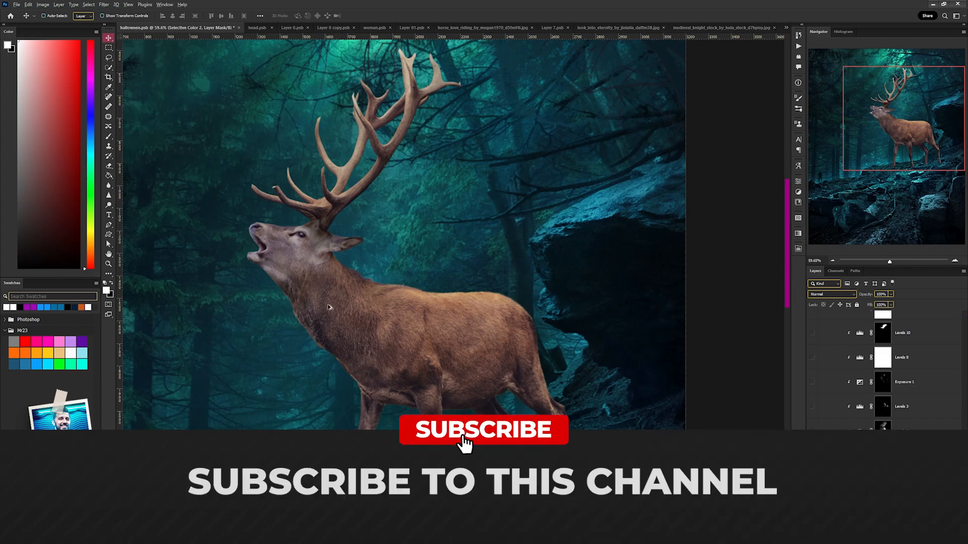
scroll(327, 306, up, 1)
scroll(328, 307, up, 2)
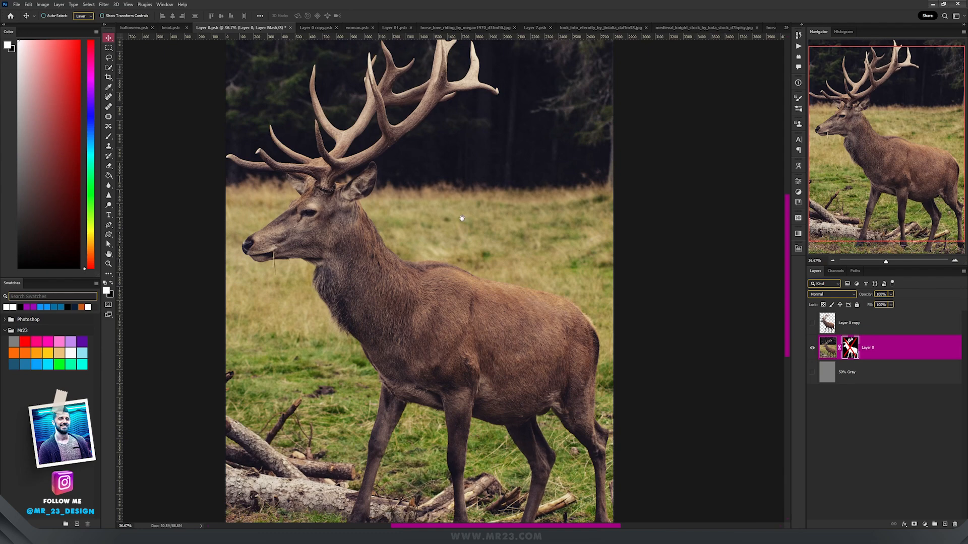
scroll(418, 203, up, 4)
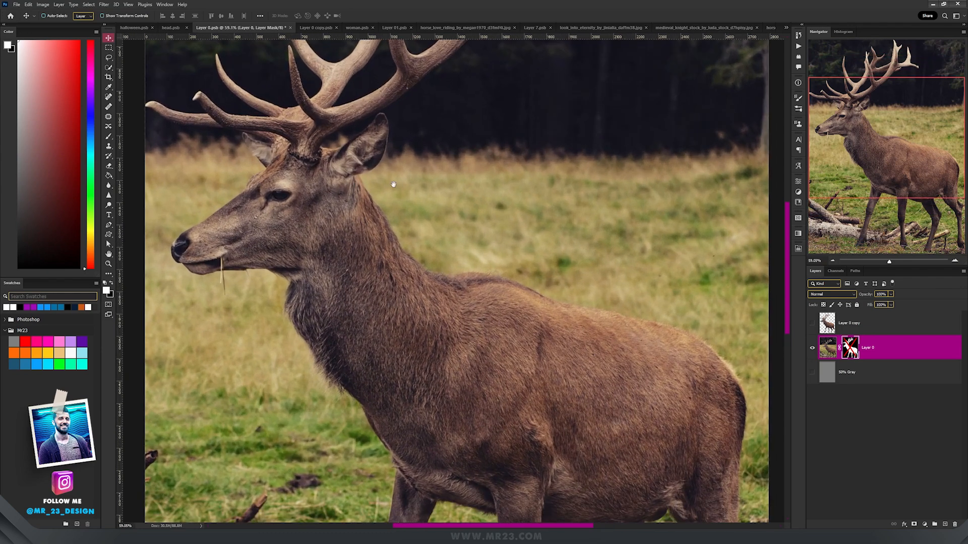
scroll(437, 300, down, 2)
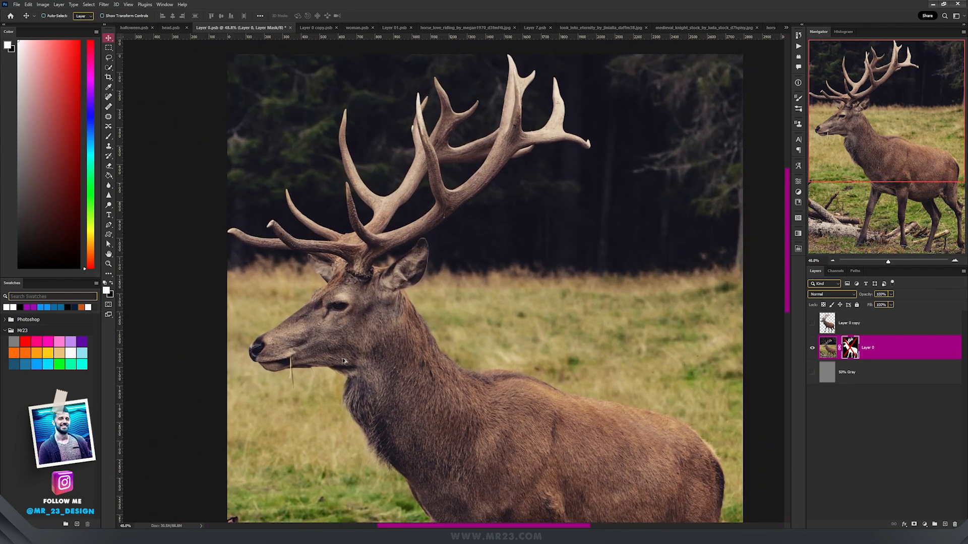
scroll(281, 349, up, 2)
scroll(397, 330, down, 2)
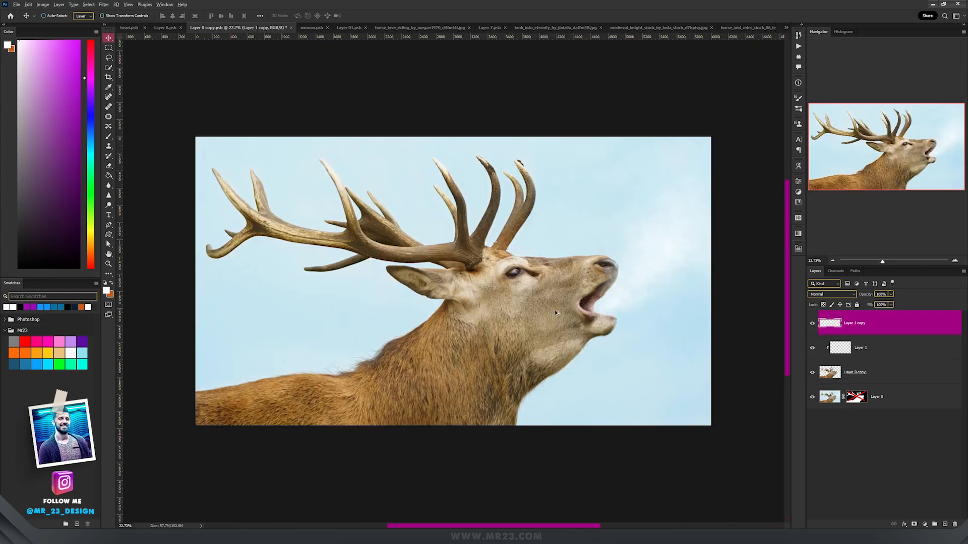
scroll(561, 303, up, 3)
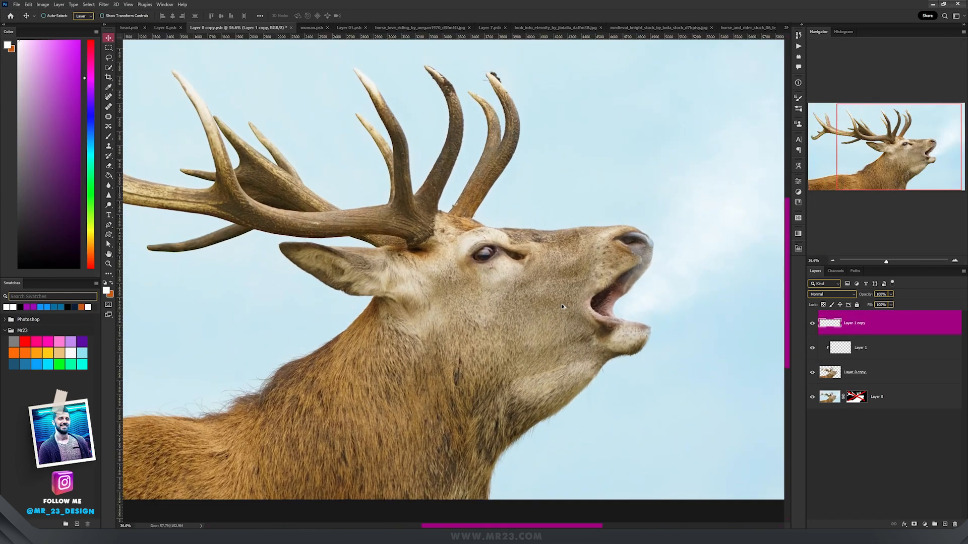
scroll(560, 303, up, 1)
drag(561, 303, 639, 269)
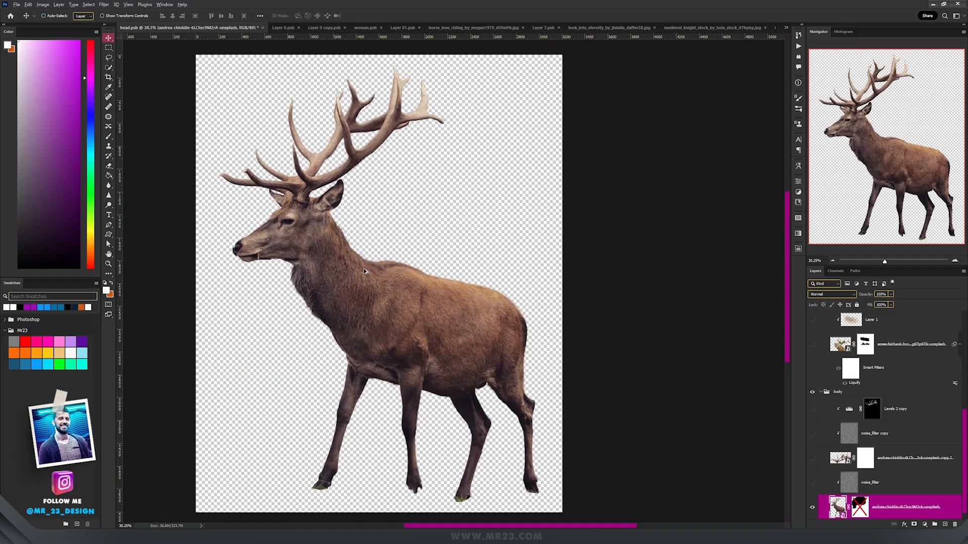
Show the duplicate antler layer in the body group and enable the layer mask on the base deer body.
click(822, 458)
click(812, 460)
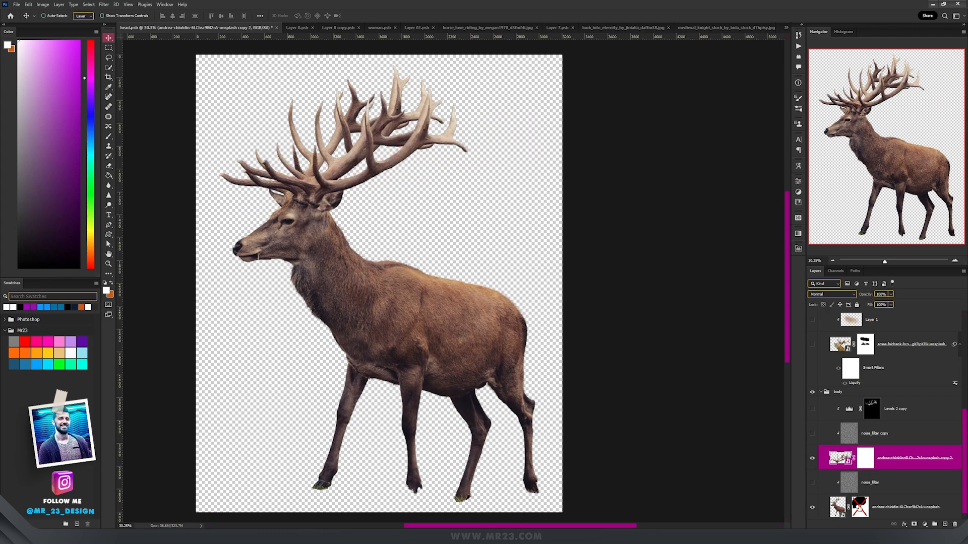
shift+click(859, 507)
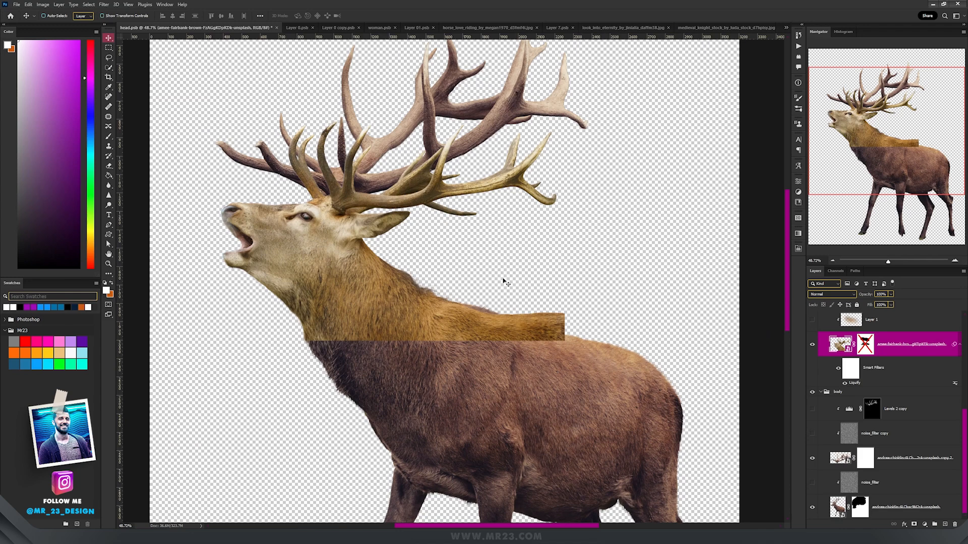
Enable the roaring head layer's mask and inspect how the head blends with the deer's neck and antlers.
mouse_move(506, 283)
mouse_down()
mouse_move(486, 264)
mouse_move(454, 319)
mouse_move(509, 272)
mouse_up()
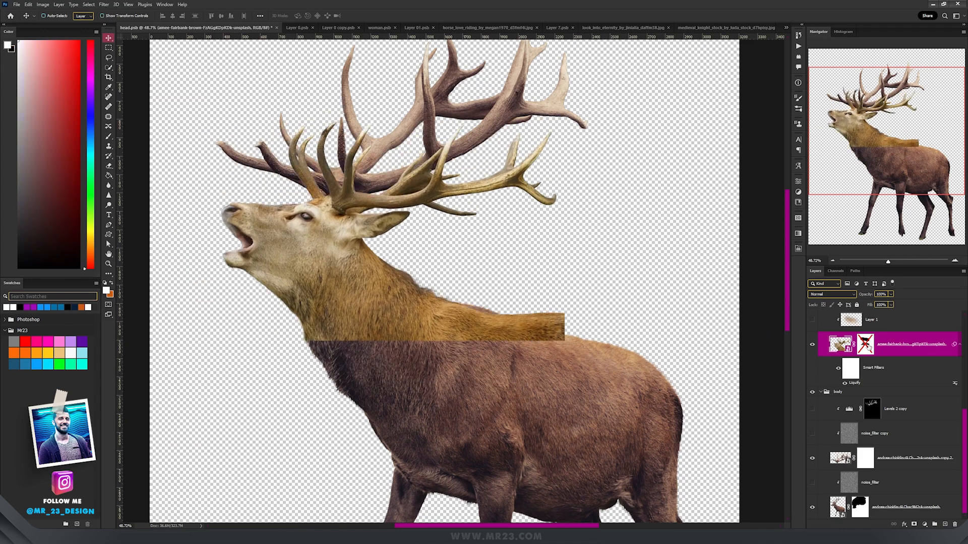
shift+click(865, 344)
scroll(340, 257, up, 5)
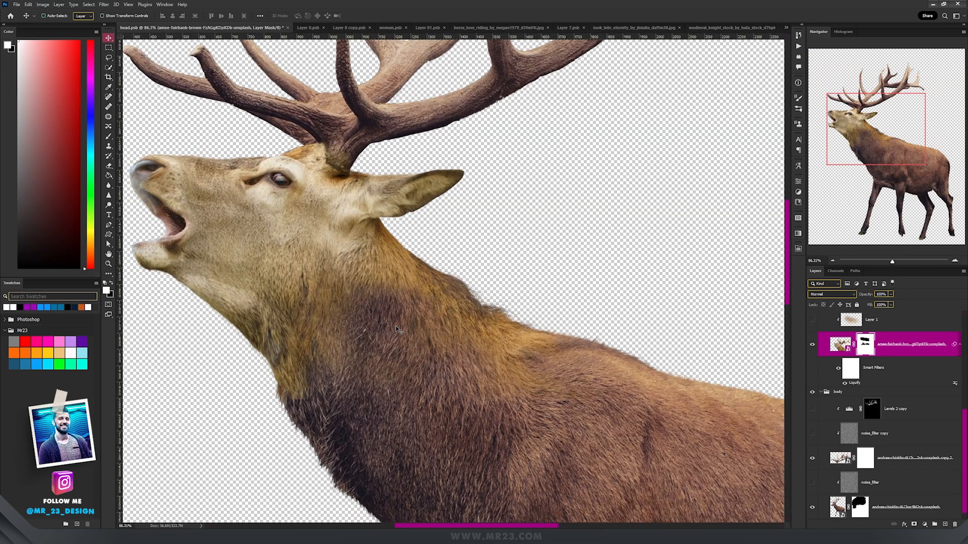
scroll(297, 239, down, 3)
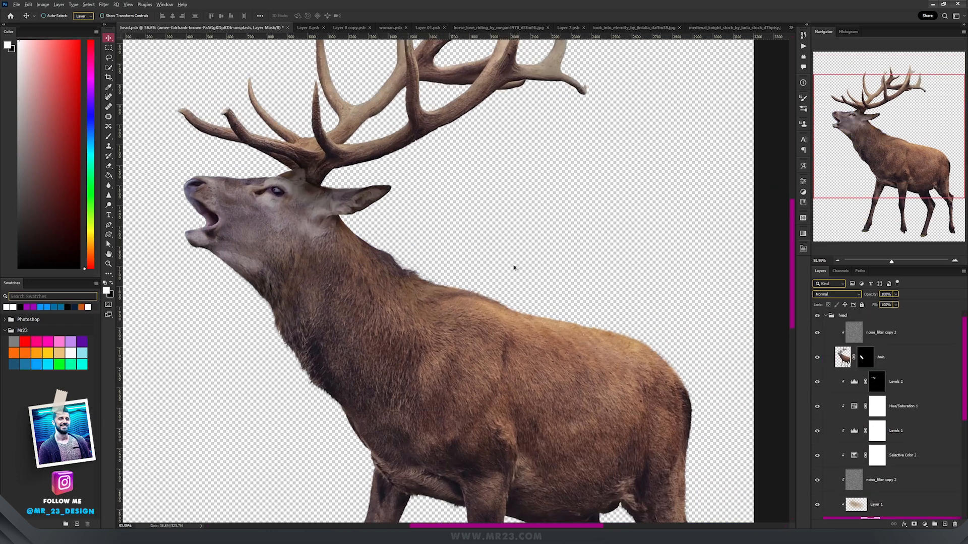
scroll(509, 268, up, 3)
scroll(493, 264, down, 3)
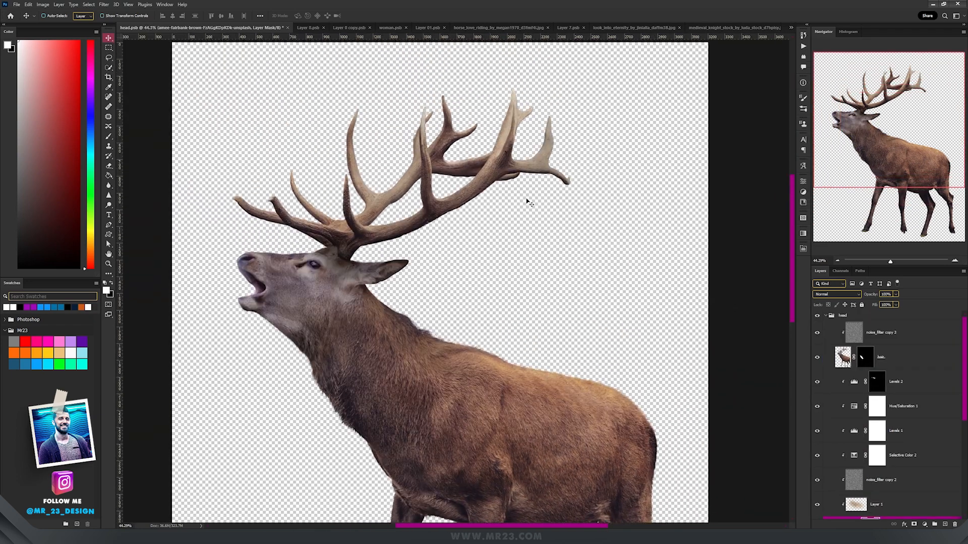
drag(526, 200, 530, 173)
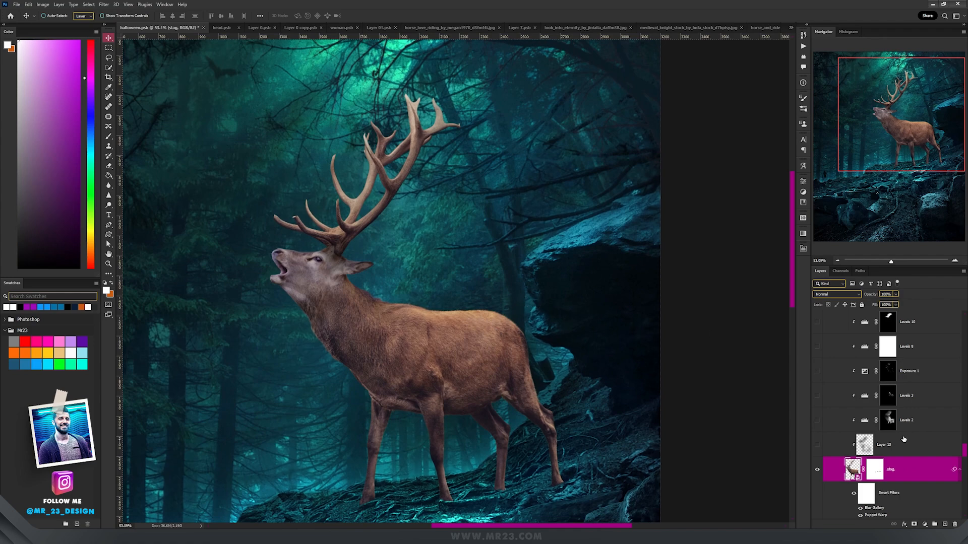
scroll(903, 439, up, 2)
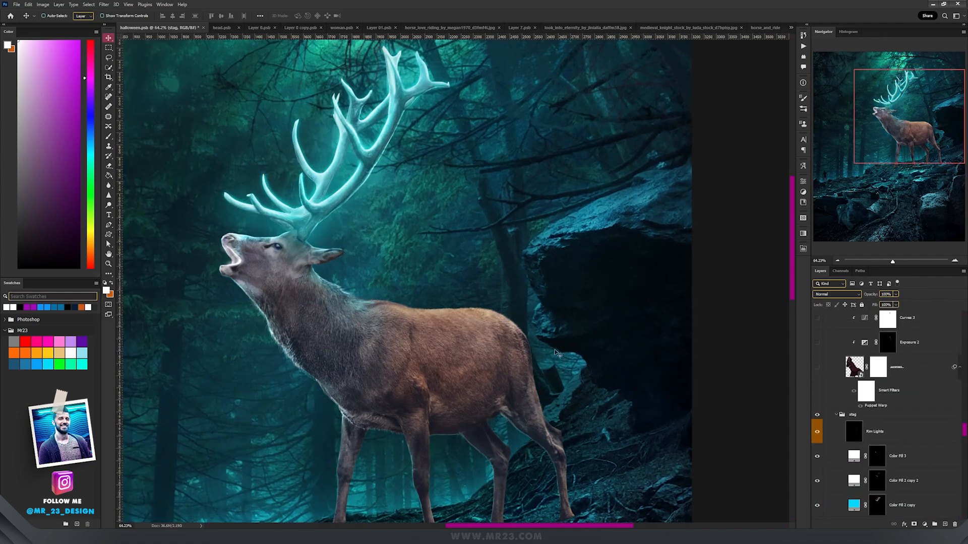
drag(522, 318, 557, 279)
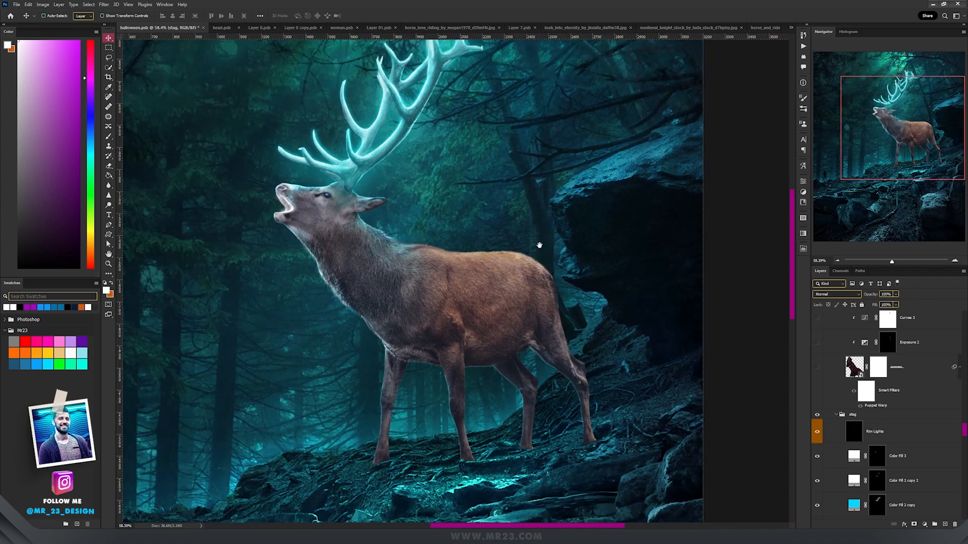
drag(540, 237, 530, 324)
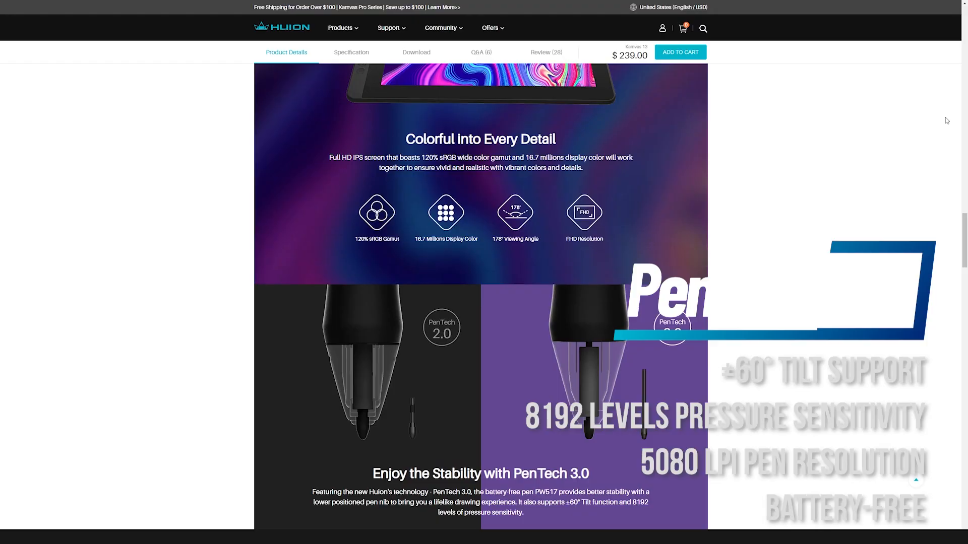
scroll(946, 121, down, 3)
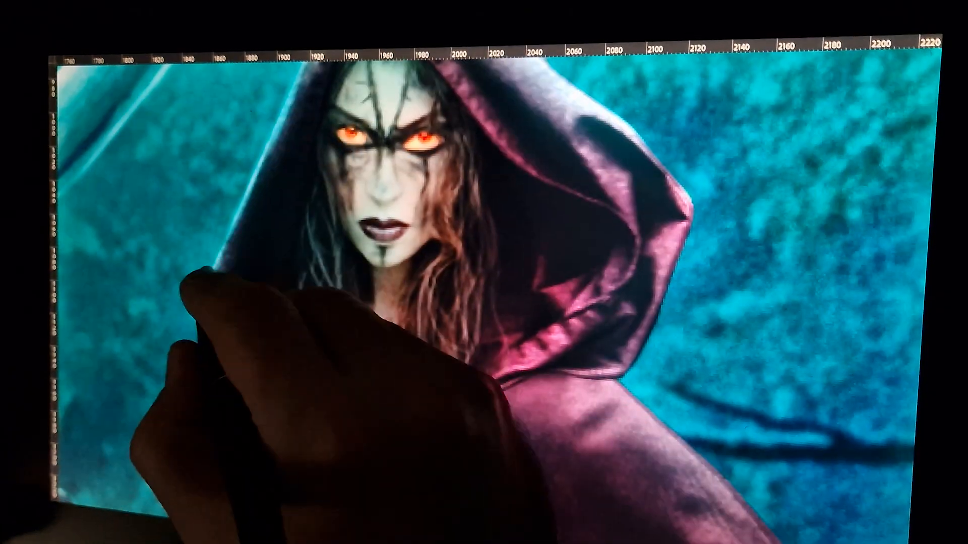
Dismiss the clone stamp error and switch to the Smudge tool at 50% strength.
click(369, 287)
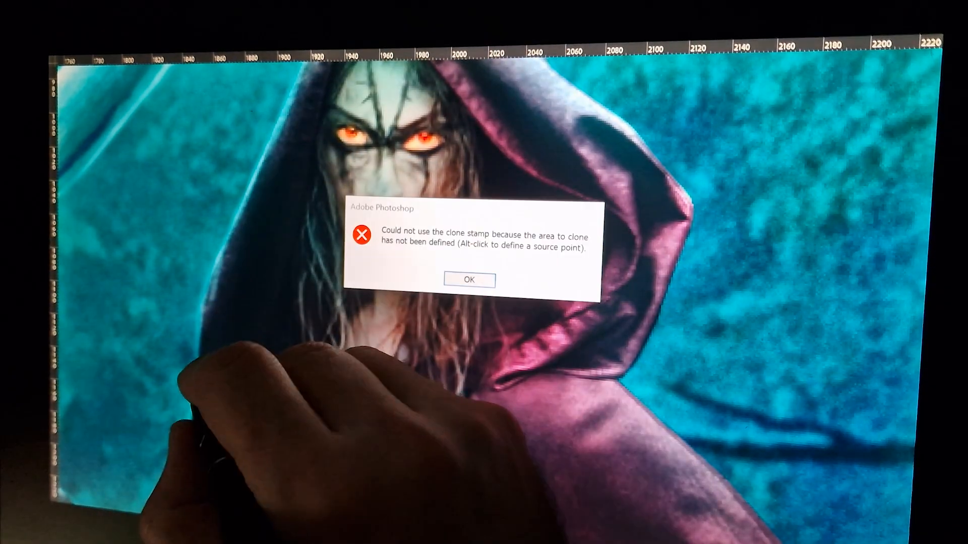
key(Return)
key(Tab)
click(61, 266)
click(62, 331)
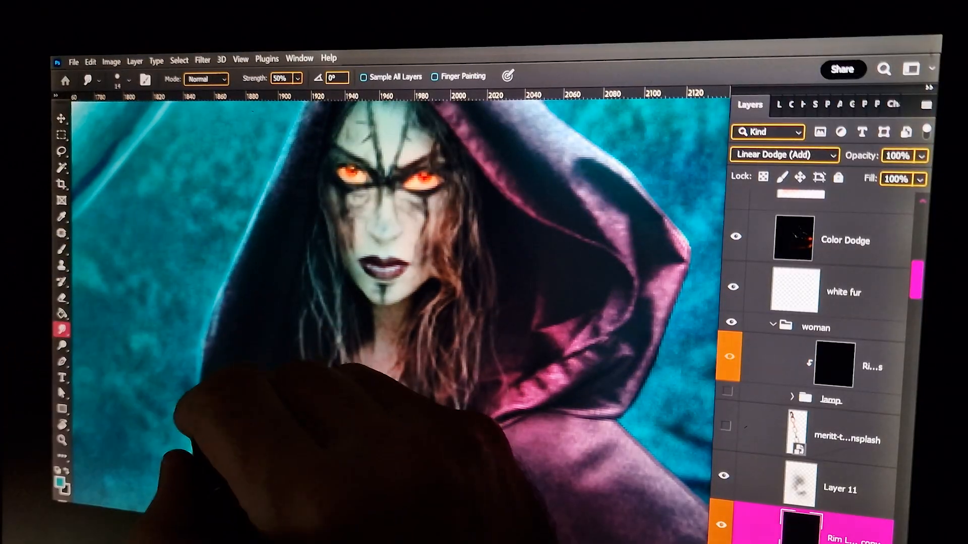
Smudge the rim light along the left edge of the woman's cloak into fine strands.
key(Tab)
scroll(484, 272, down, 5)
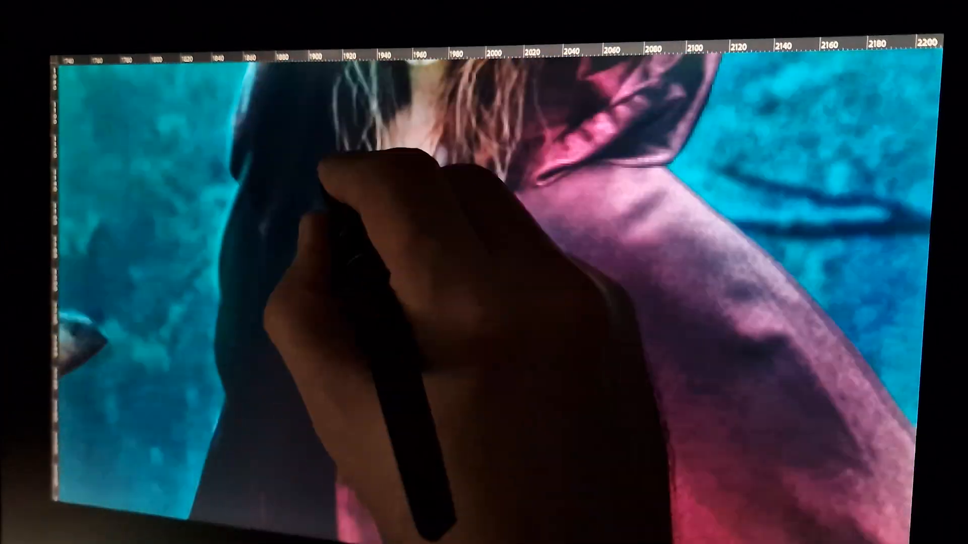
key(Tab)
key(Tab)
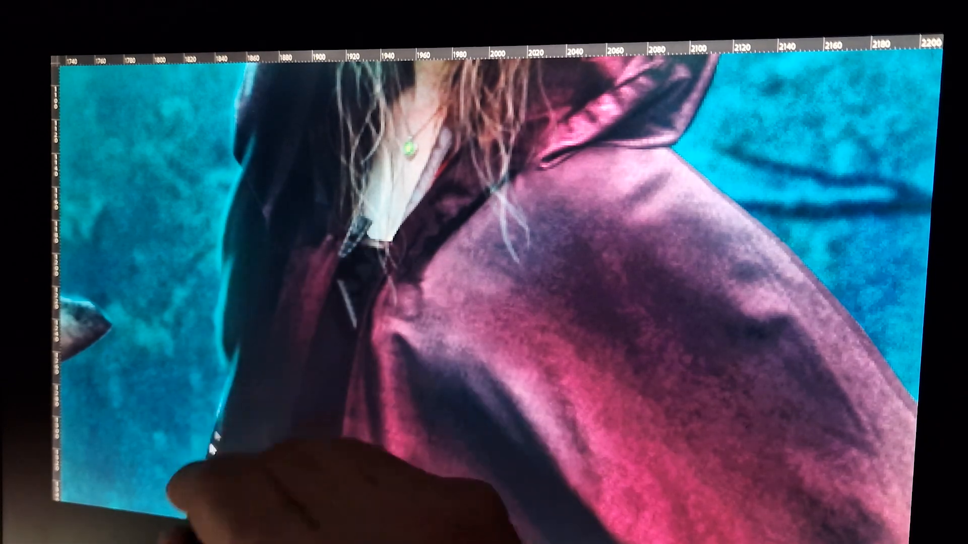
scroll(484, 272, down, 5)
scroll(331, 225, down, 5)
key(r)
drag(330, 225, 295, 384)
scroll(352, 228, up, 4)
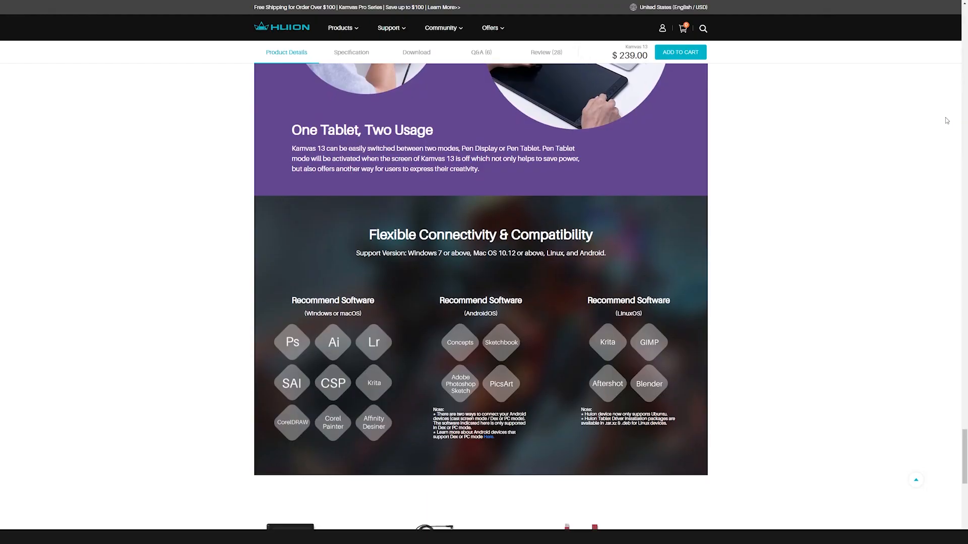
scroll(946, 120, down, 4)
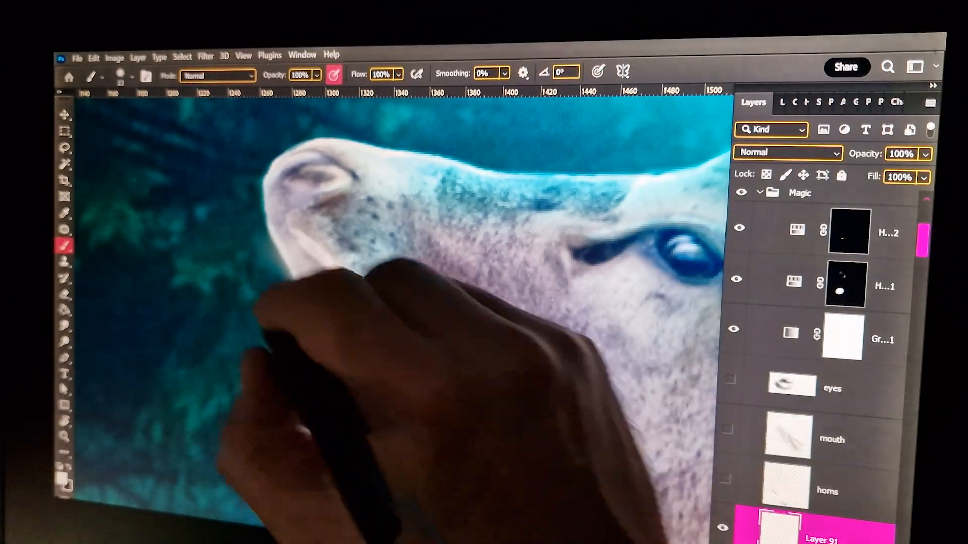
Paint a cyan breath plume on Layer 91 from the stag's open mouth outward and up past its muzzle.
key(w)
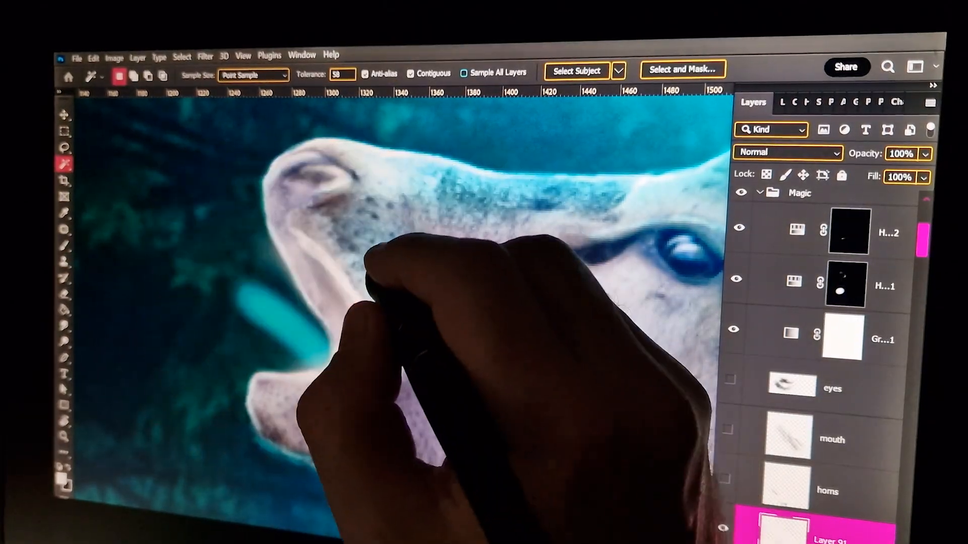
key(e)
right_click(371, 295)
double_click(318, 245)
key(b)
drag(247, 302, 151, 189)
key(e)
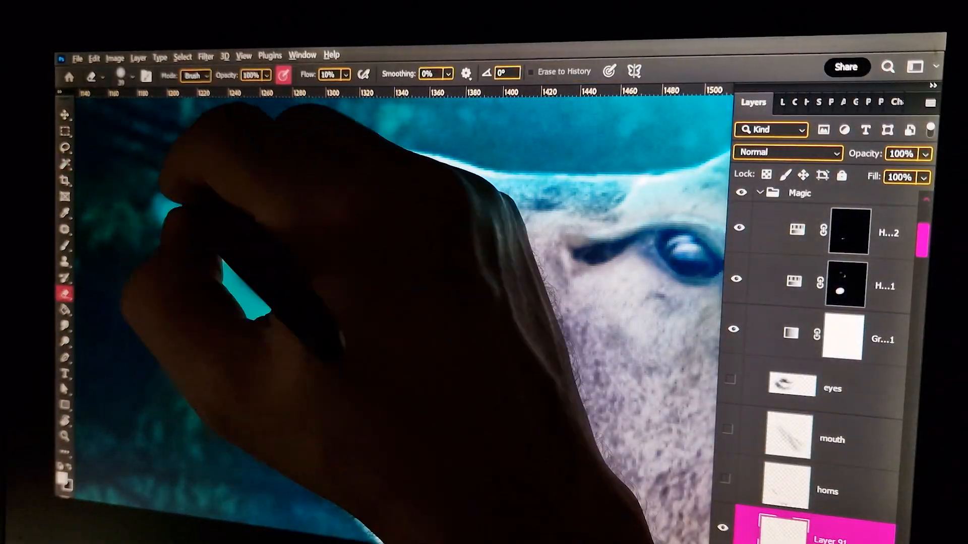
Soften the breath plume with the Eraser and Smudge it at 50% strength into a tapered, drifting wisp.
key(r)
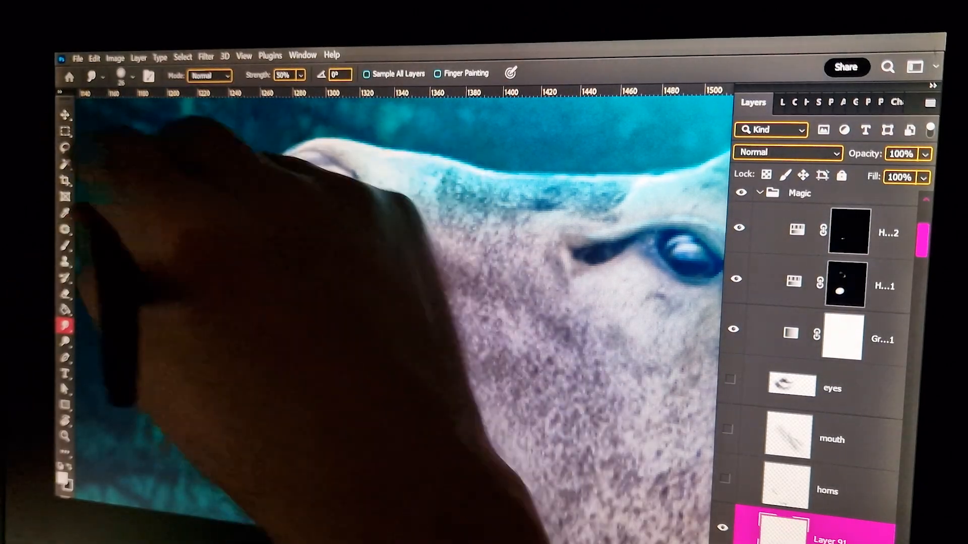
key(b)
key(e)
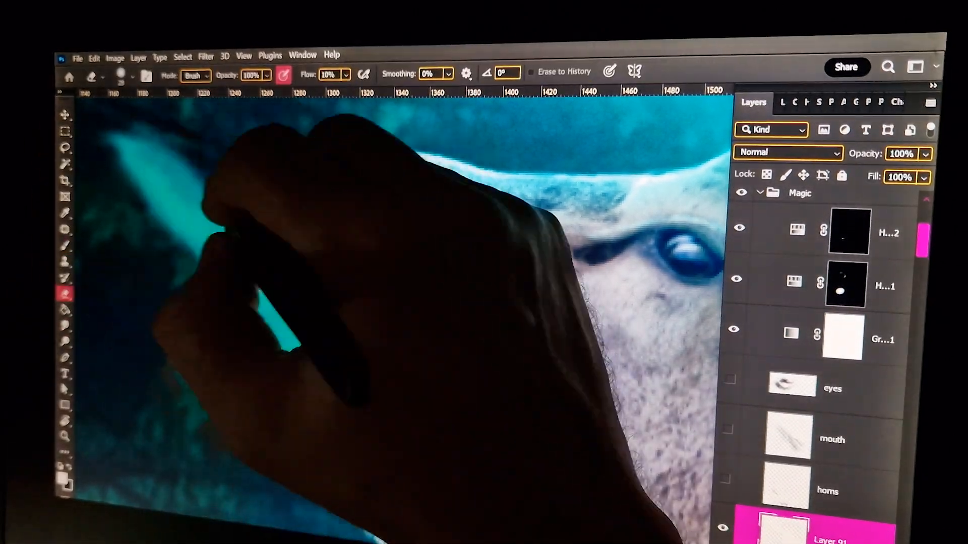
key(s)
key(r)
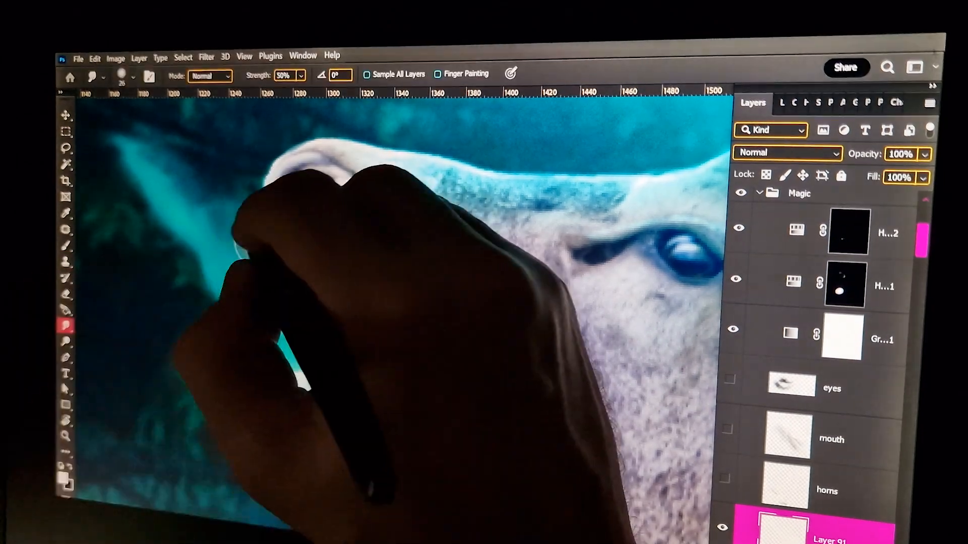
drag(235, 262, 149, 161)
drag(202, 351, 214, 350)
drag(133, 267, 174, 220)
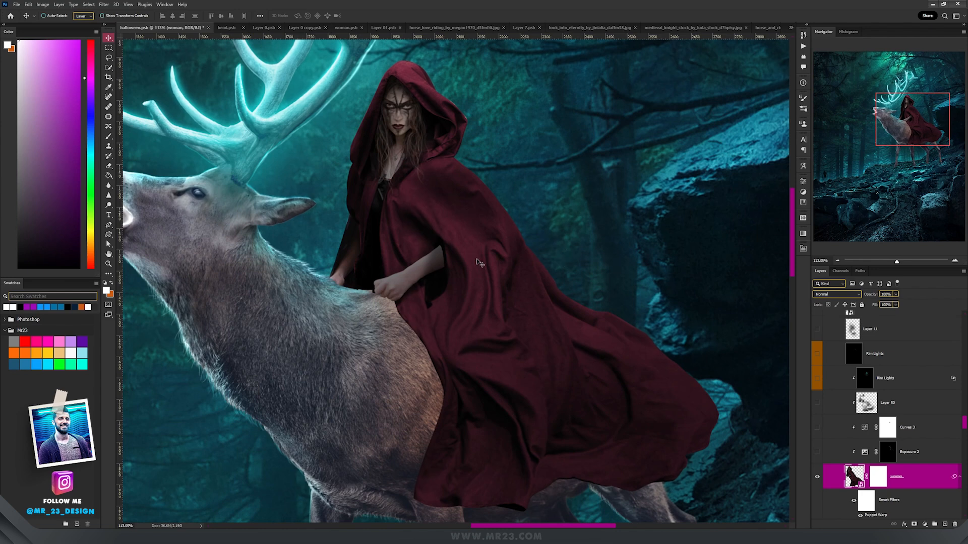
Examine the hooded woman in the composite, and her original grey-green cloak cutout in woman.psb.
drag(503, 311, 535, 300)
key(ctrl+z)
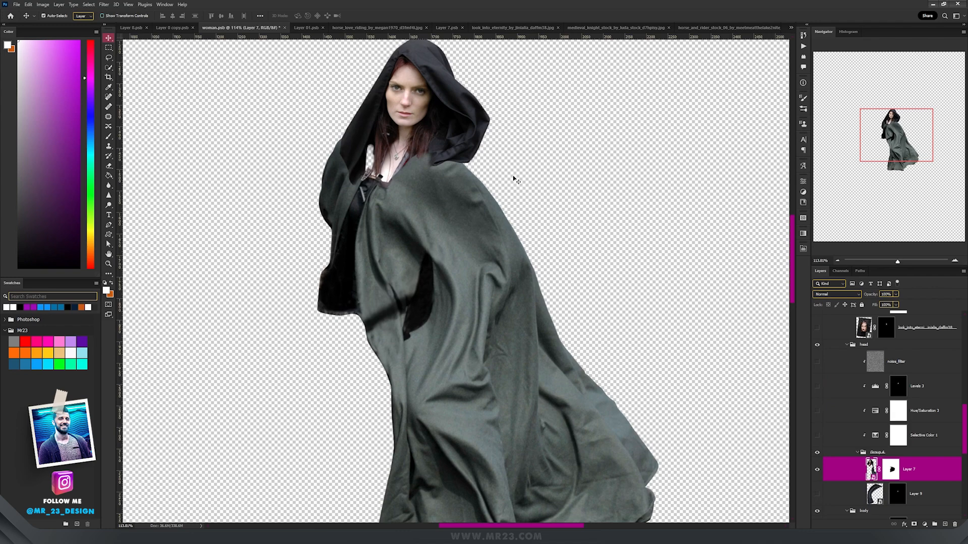
scroll(514, 179, down, 4)
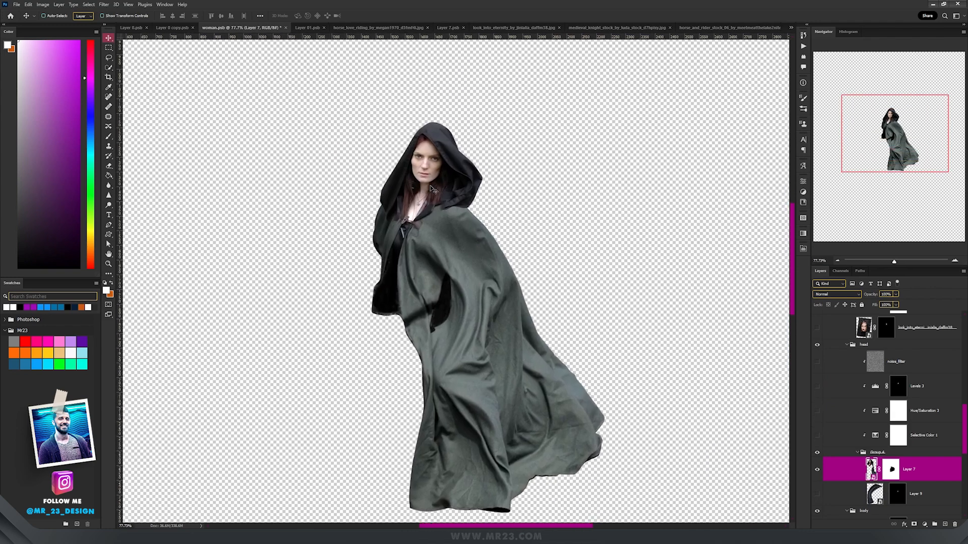
scroll(452, 220, up, 6)
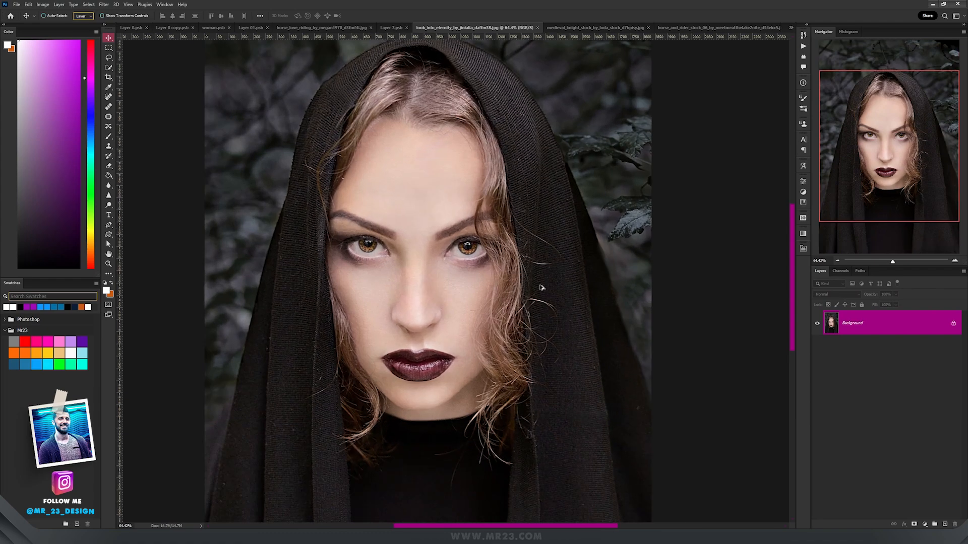
Enable the layer mask on the look_into_eternity portrait layer to leave only the replacement face inside the hood.
scroll(541, 287, down, 2)
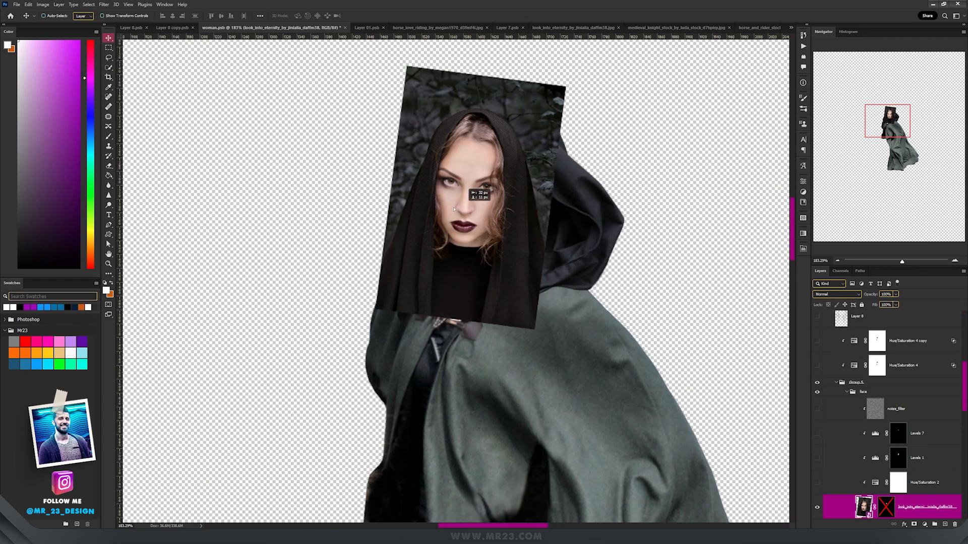
shift+click(888, 513)
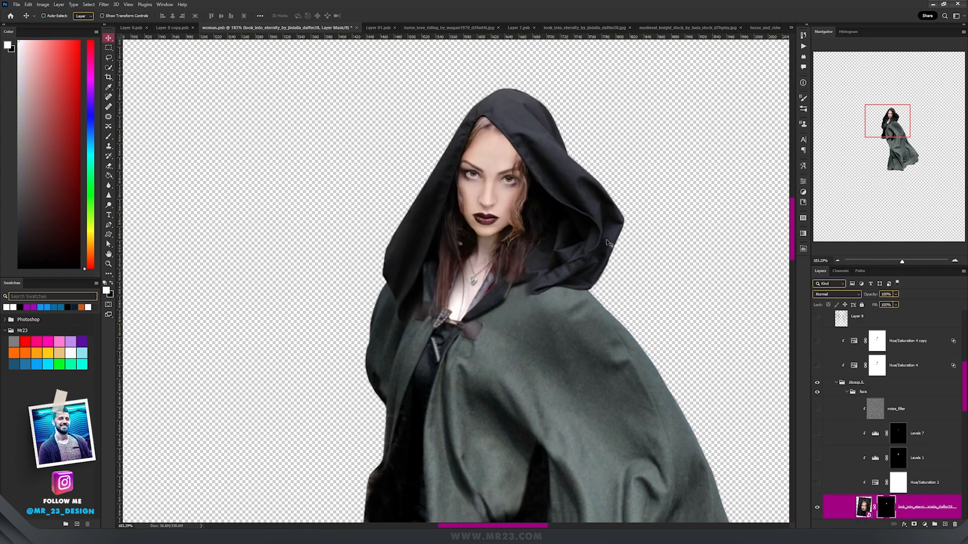
scroll(522, 266, down, 2)
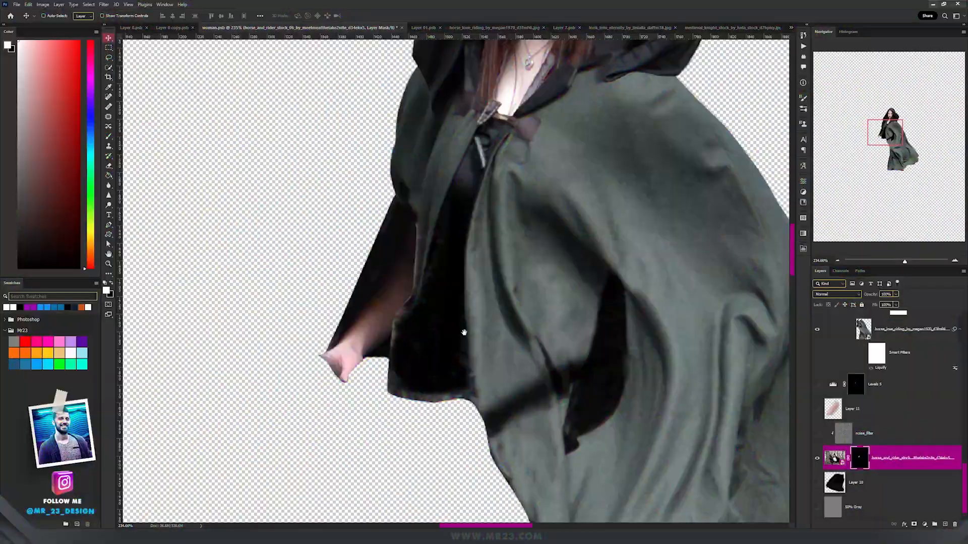
Open the horse-and-rider stock photo from its layer and examine the rider's arms and hands.
double_click(835, 459)
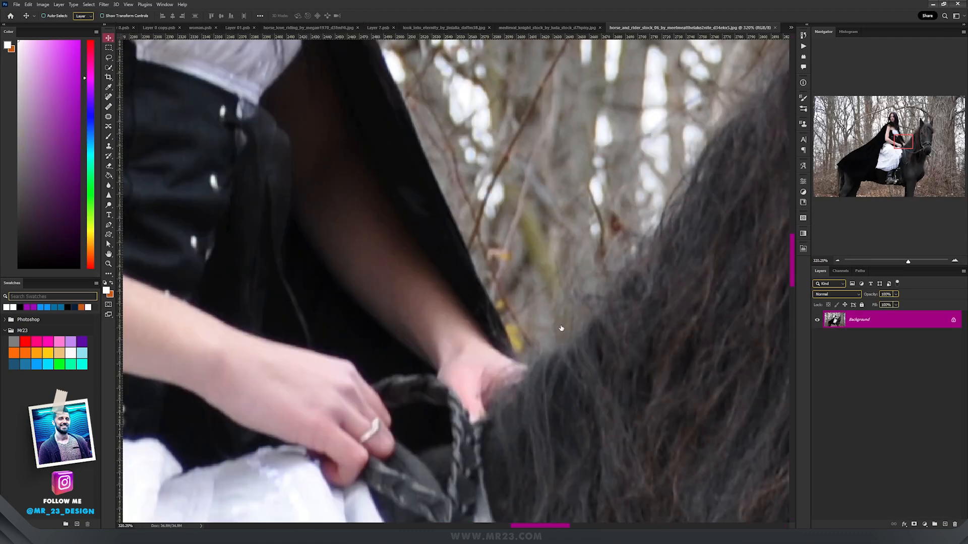
scroll(538, 318, down, 5)
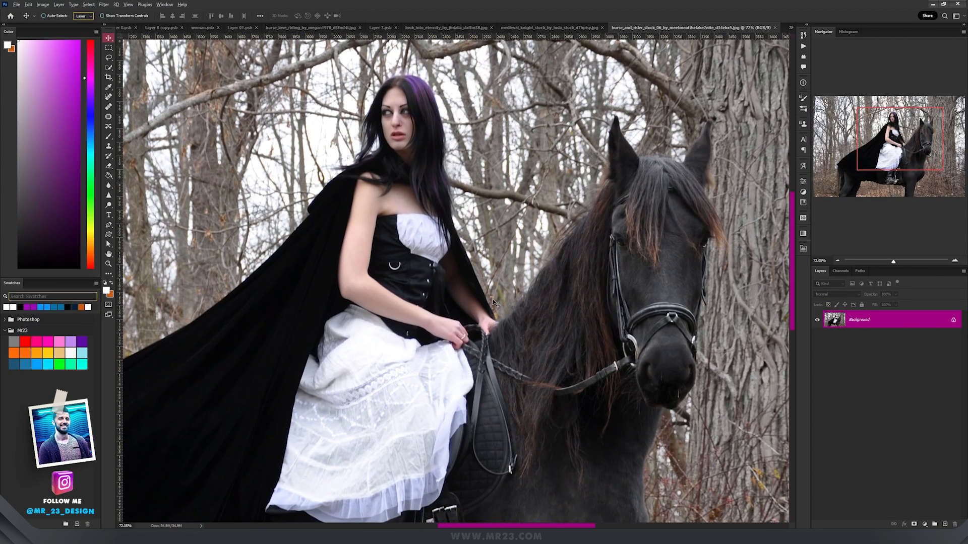
scroll(500, 307, up, 4)
scroll(494, 301, up, 3)
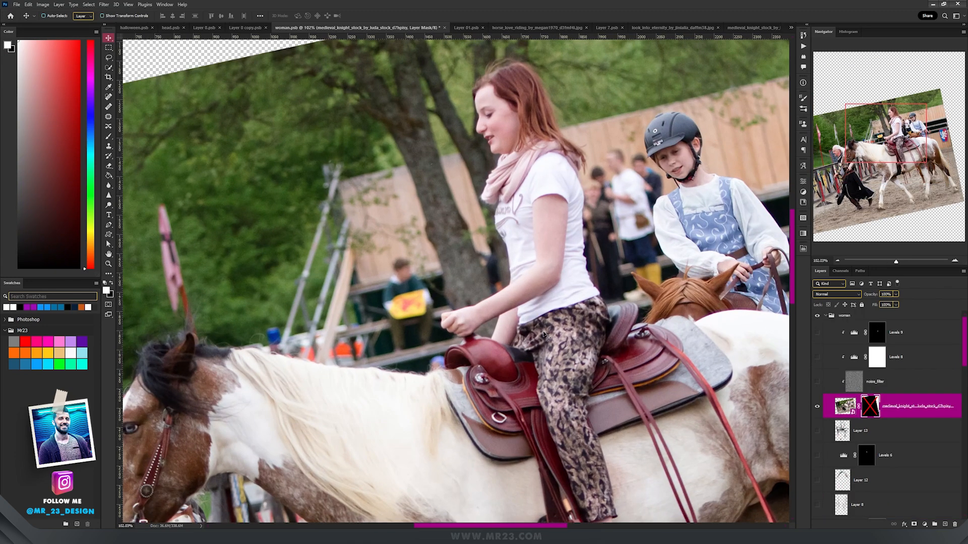
Examine the rider's forearm in the unmasked medieval knight stock layer and its placement against the woman's cloak.
scroll(544, 334, down, 3)
scroll(528, 313, up, 3)
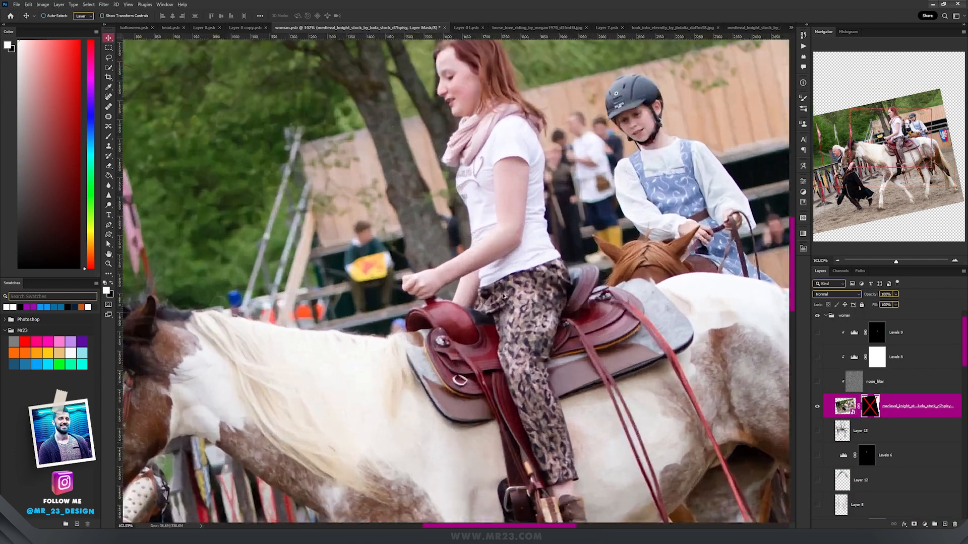
scroll(522, 209, up, 2)
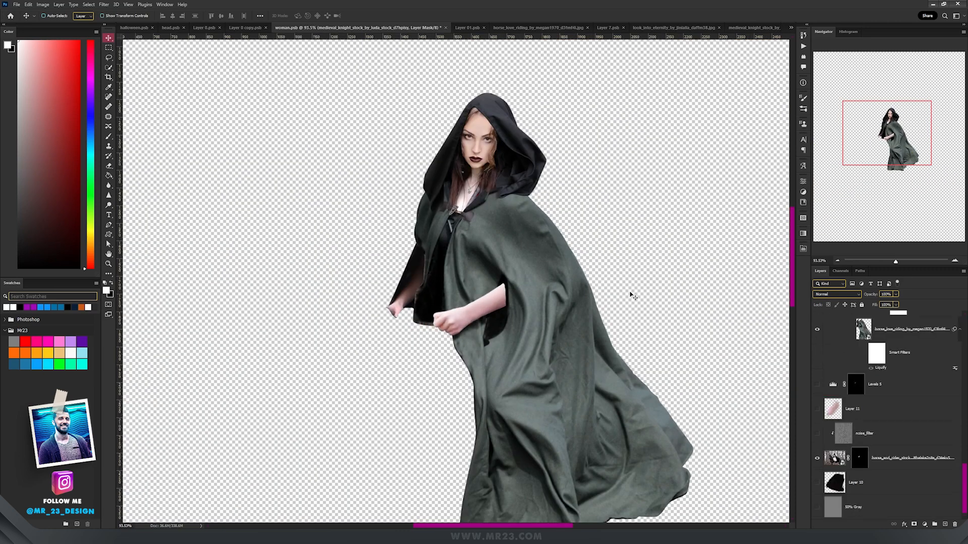
drag(633, 297, 591, 297)
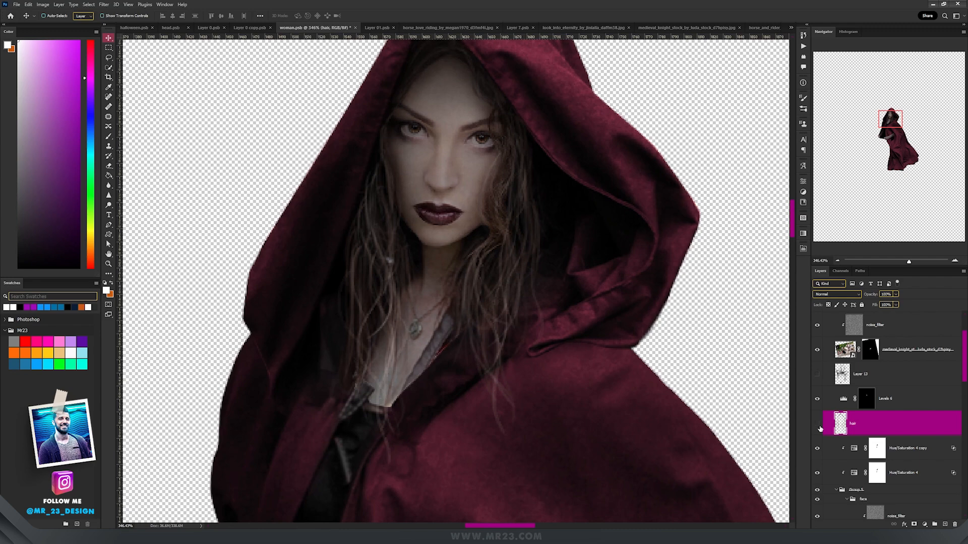
Show the hair layer around the woman's face and toggle its visibility to compare the painted strands.
click(817, 425)
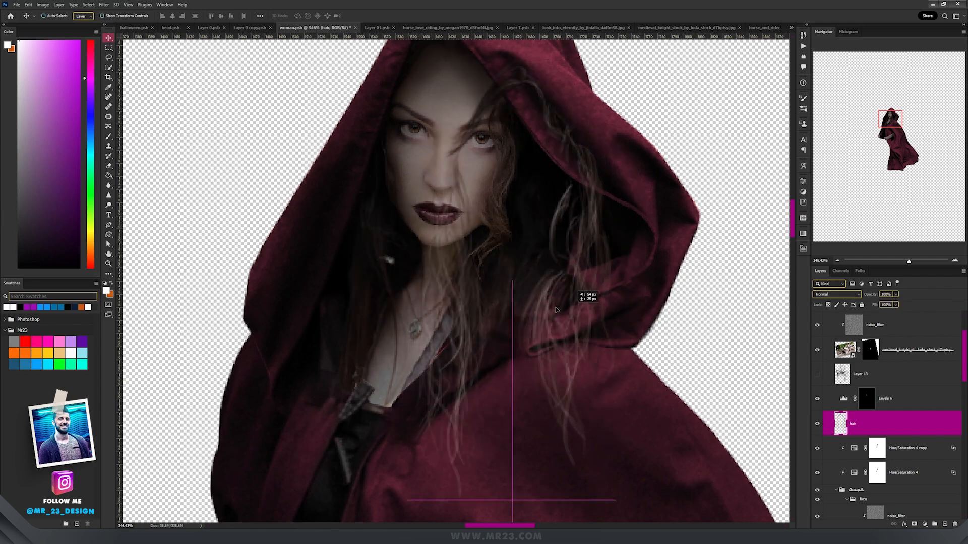
click(817, 424)
click(817, 424)
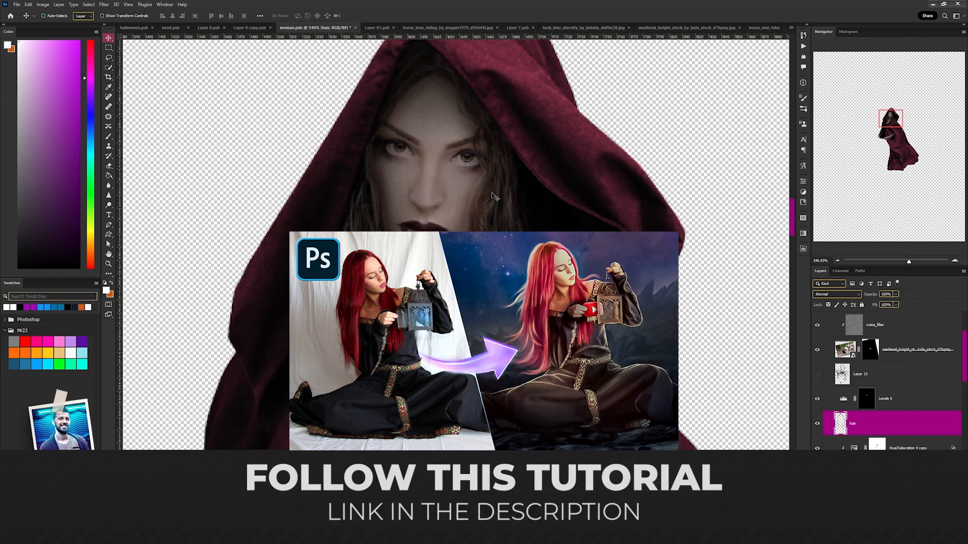
mouse_move(476, 191)
mouse_down()
mouse_move(528, 191)
mouse_move(477, 191)
mouse_up()
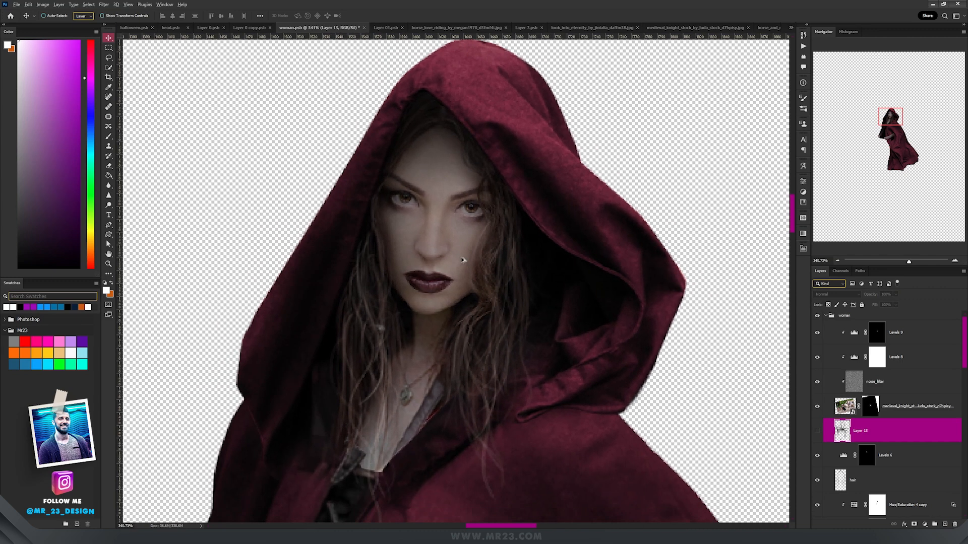
Show Layer 13 to add the dark war paint on the woman's face.
scroll(493, 305, up, 2)
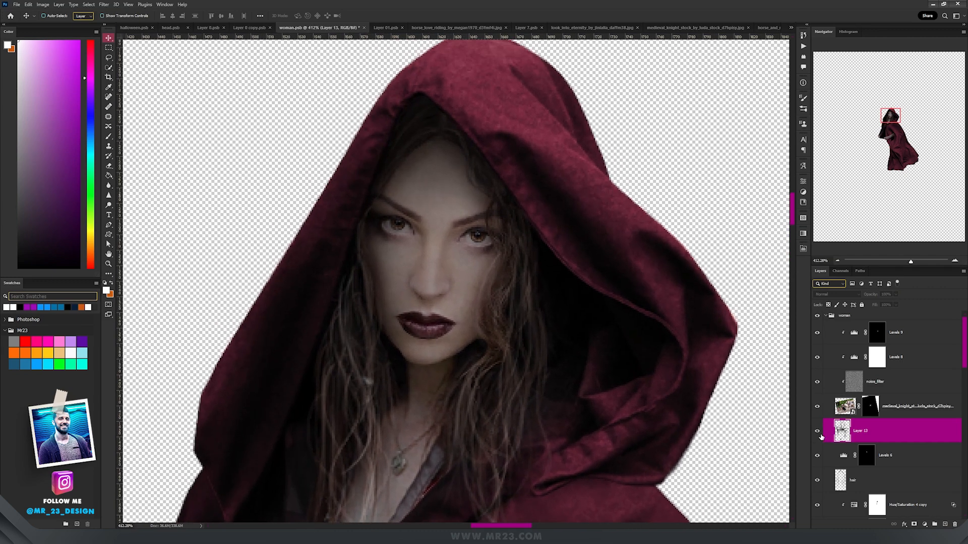
click(817, 430)
mouse_move(504, 227)
mouse_down()
mouse_move(512, 205)
mouse_move(514, 220)
mouse_up()
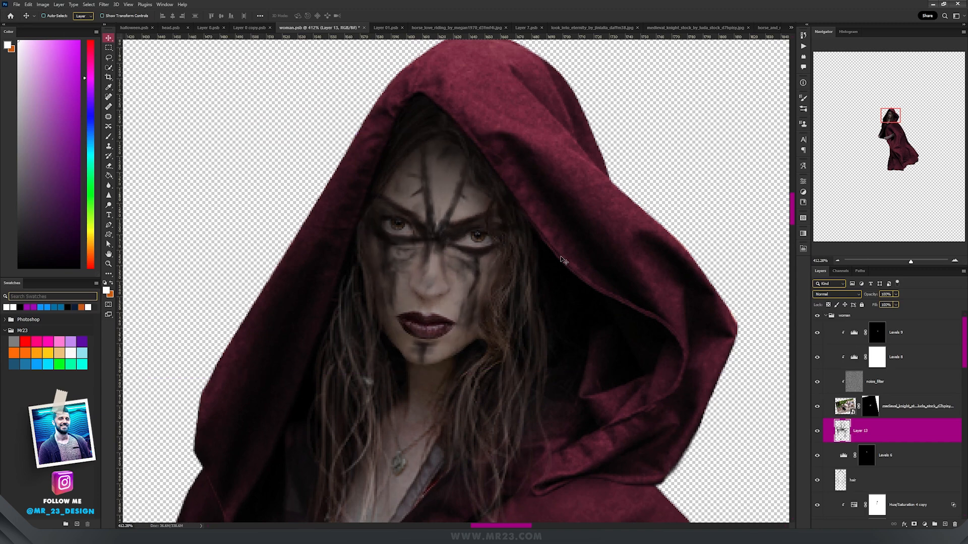
scroll(561, 259, down, 3)
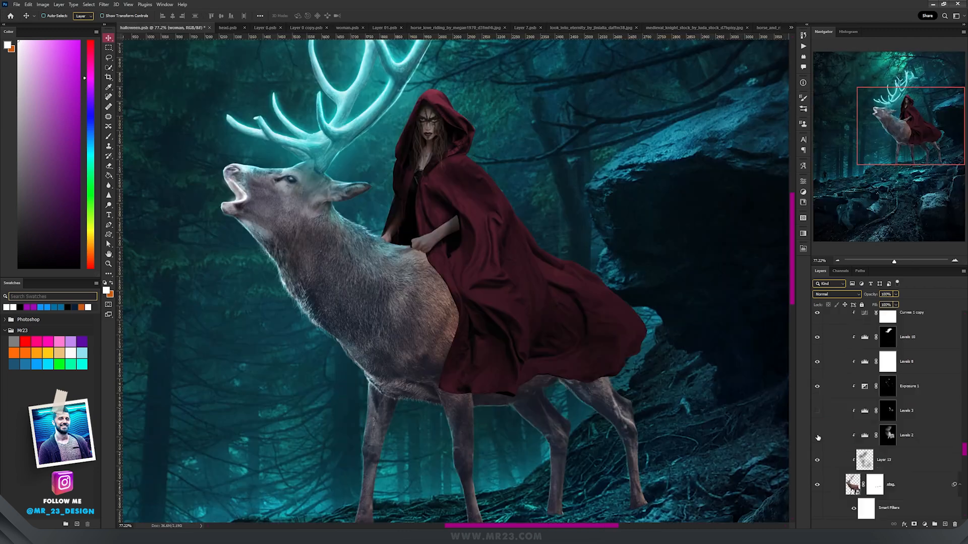
Show the Levels 3 adjustment on the stag, and the shading adjustments and Rim Lights layers above the woman.
click(818, 422)
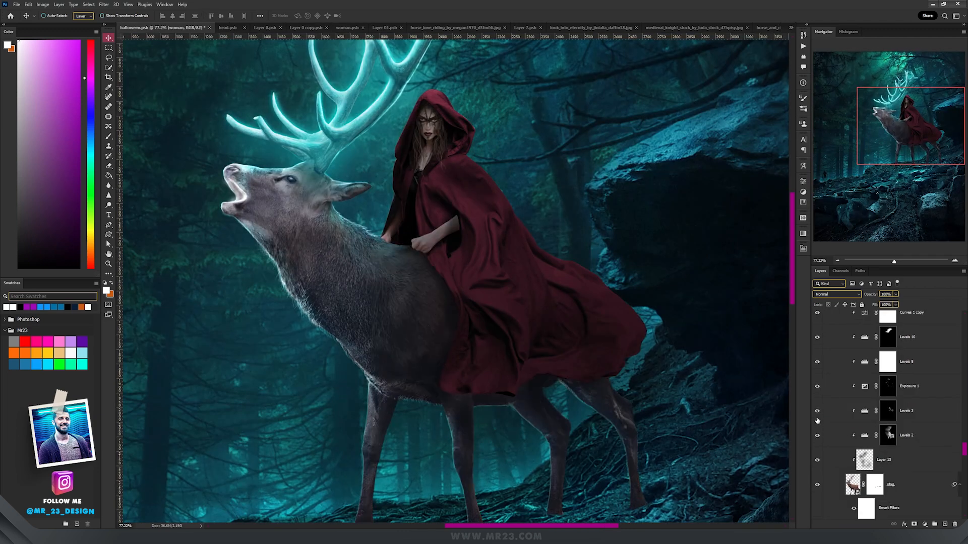
scroll(817, 504, up, 5)
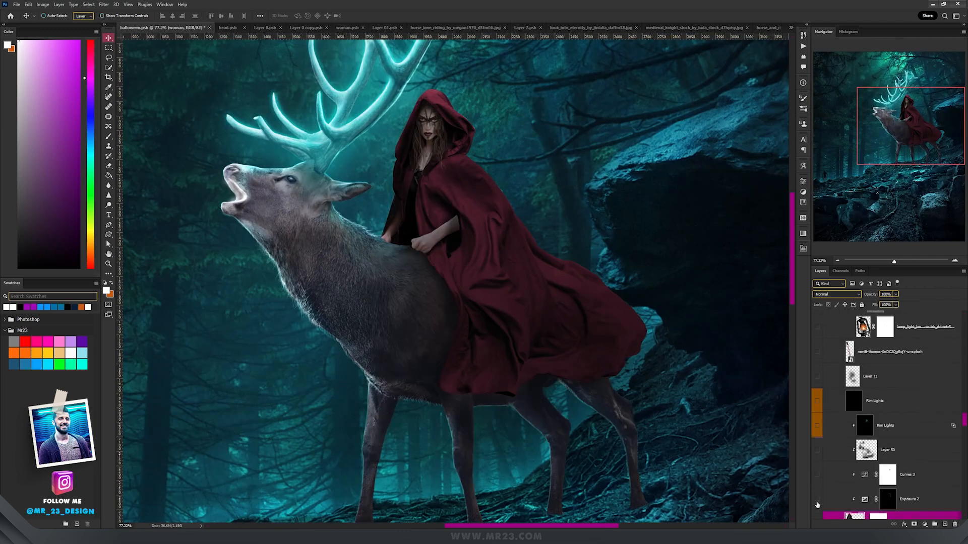
scroll(817, 505, down, 1)
drag(818, 494, 817, 430)
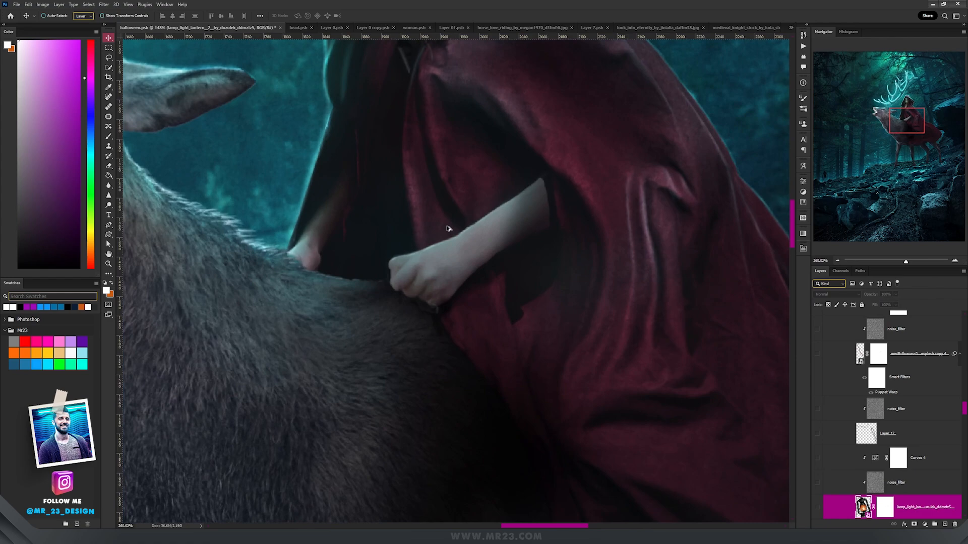
Examine the shading and rim light on the woman's hand and cloak where she sits on the stag's back.
scroll(448, 229, down, 4)
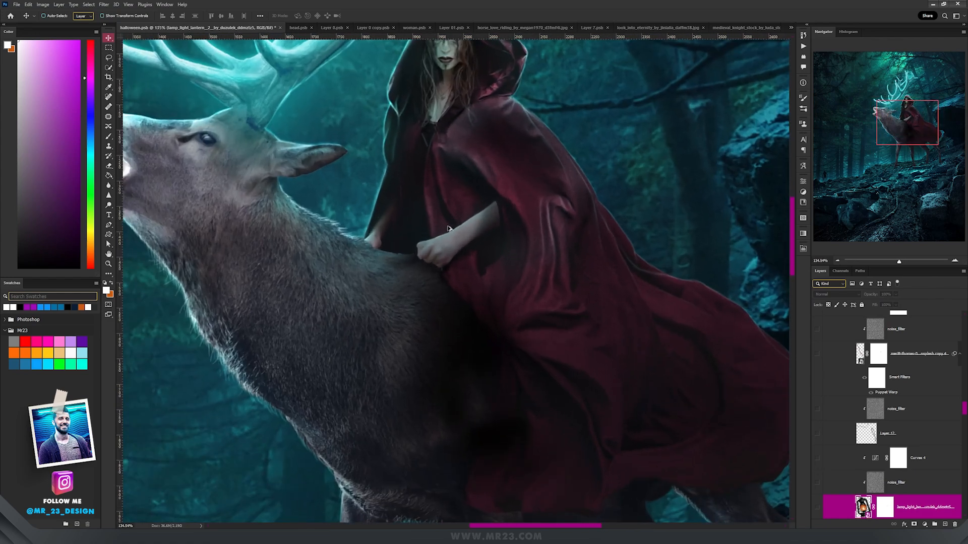
scroll(447, 228, up, 3)
scroll(447, 227, down, 2)
scroll(447, 225, up, 2)
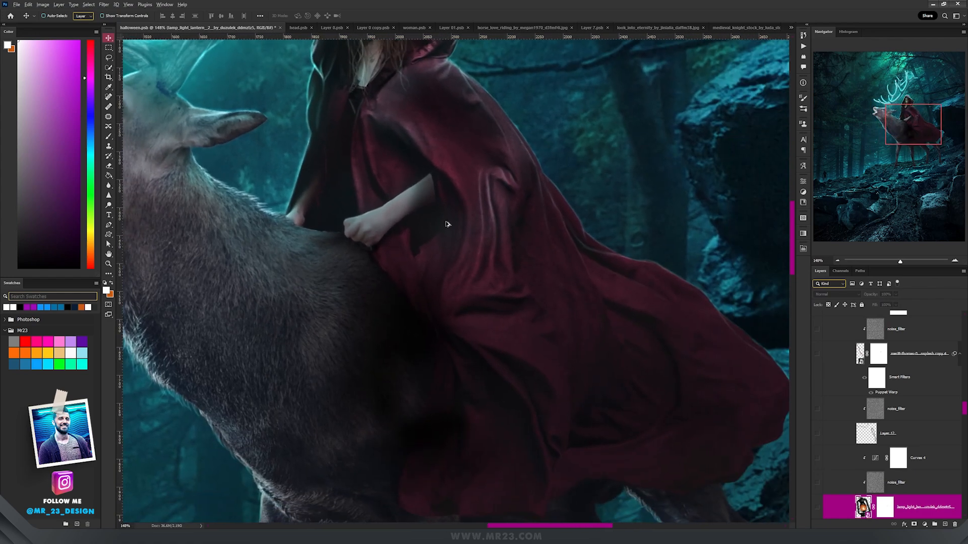
scroll(447, 225, down, 2)
scroll(446, 226, up, 1)
scroll(439, 237, down, 1)
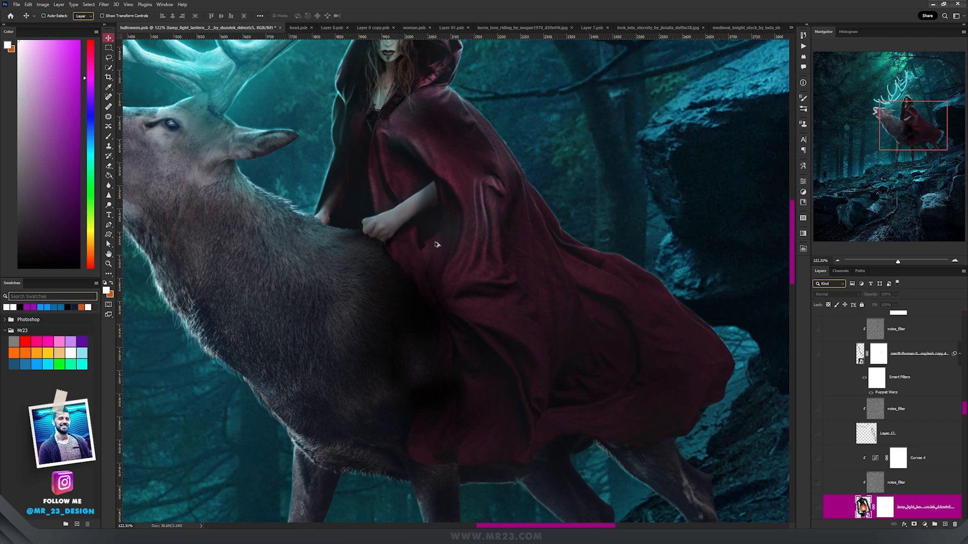
scroll(437, 245, down, 1)
scroll(470, 263, up, 1)
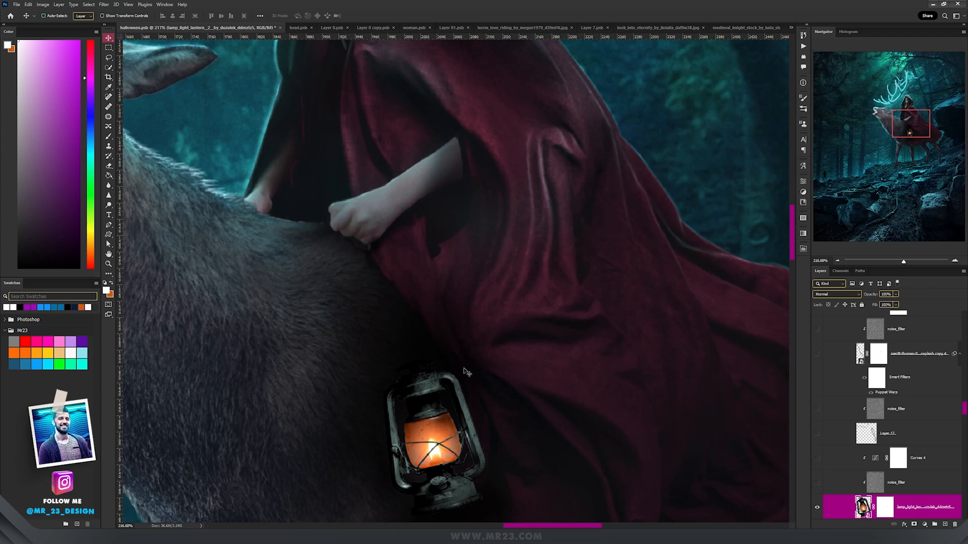
Show the blurred chain copy layer that adds the loose length rising from the woman's fist above the lantern.
drag(467, 372, 484, 313)
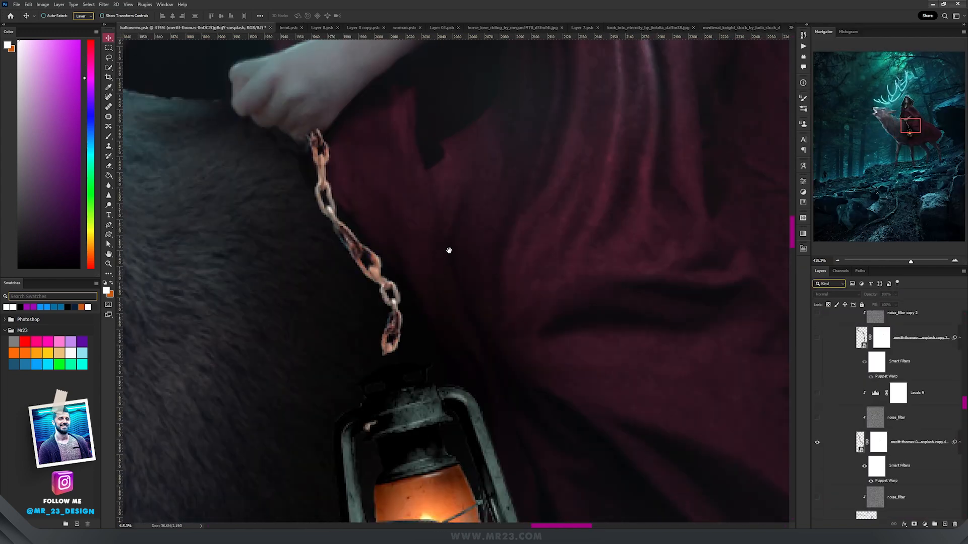
drag(448, 251, 498, 346)
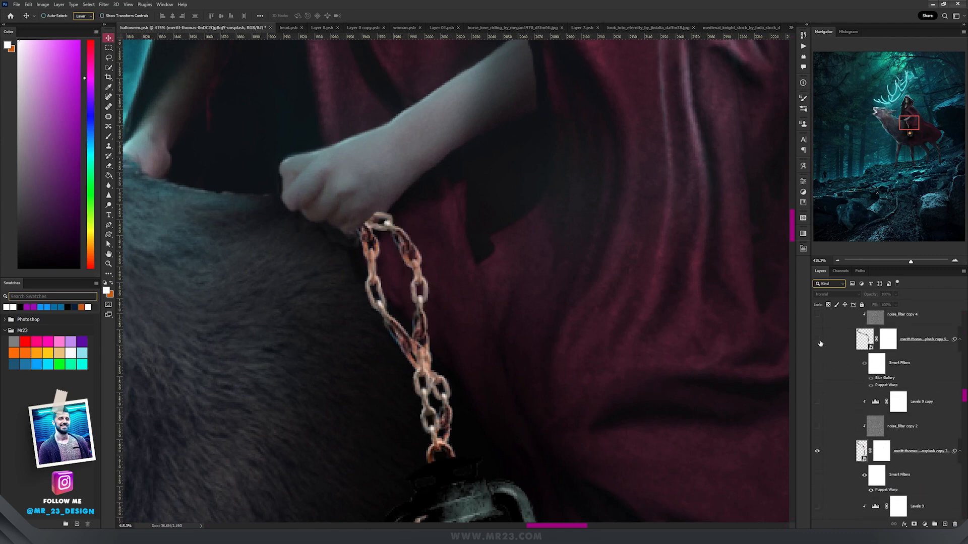
click(818, 341)
scroll(487, 294, down, 5)
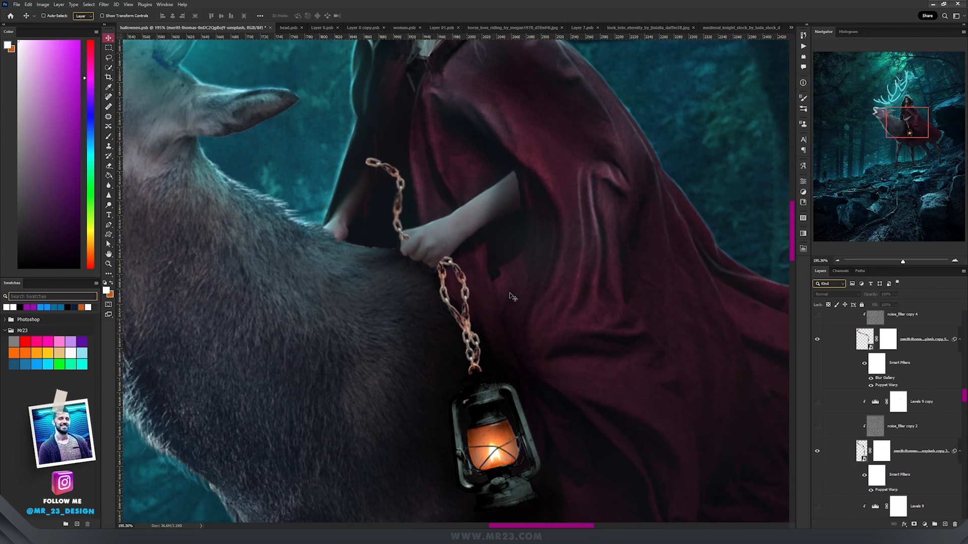
drag(589, 301, 546, 297)
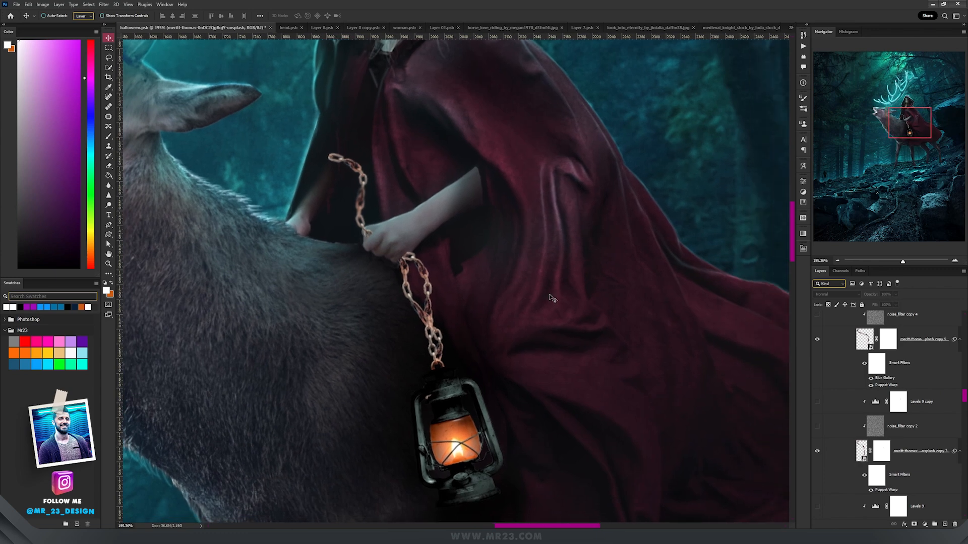
Show the lamp group's Layer 67, linear dodge and Color Dodge layers to cast the lantern's orange glow on the stag and cloak.
scroll(891, 407, up, 5)
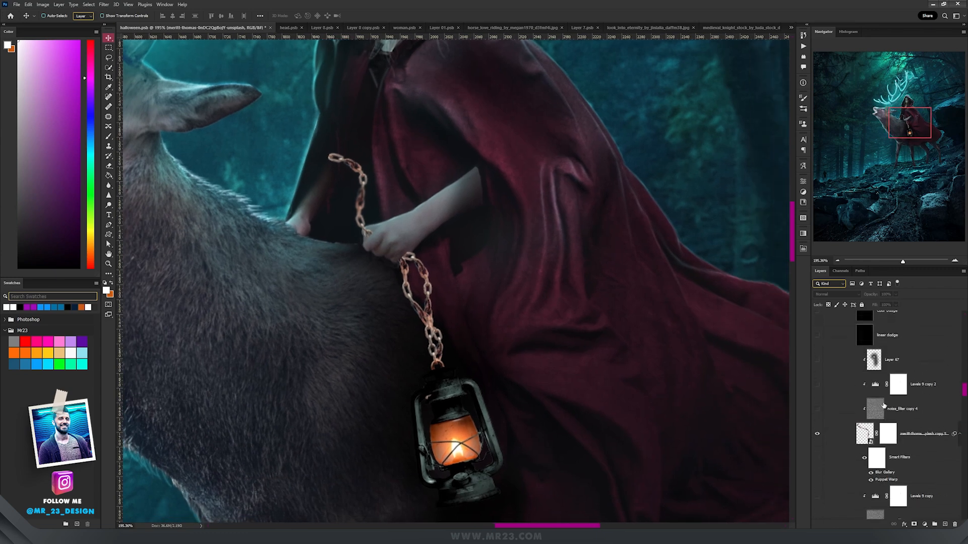
scroll(595, 305, down, 4)
drag(622, 286, 527, 225)
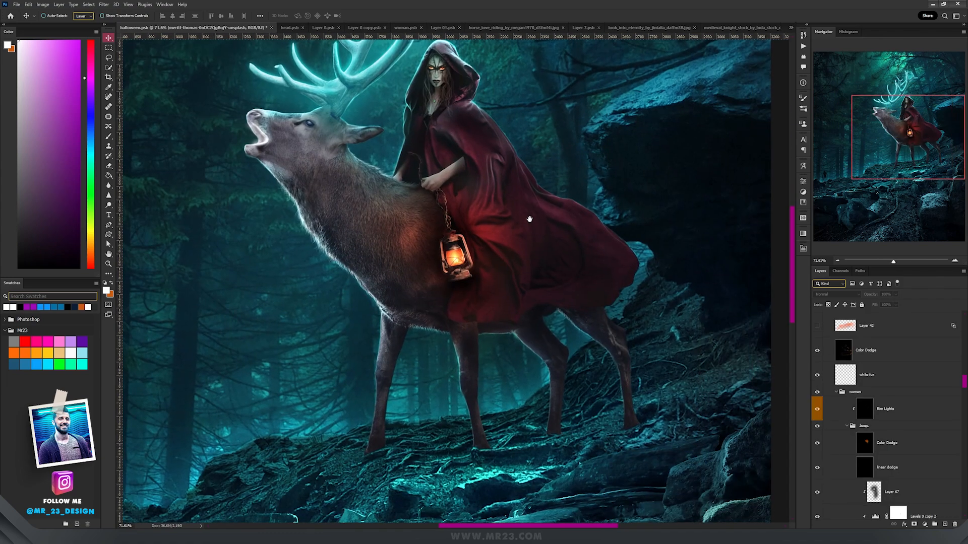
Examine the lantern, its chain and the warm glow on the stag's fur and the woman's red cloak.
scroll(478, 225, up, 4)
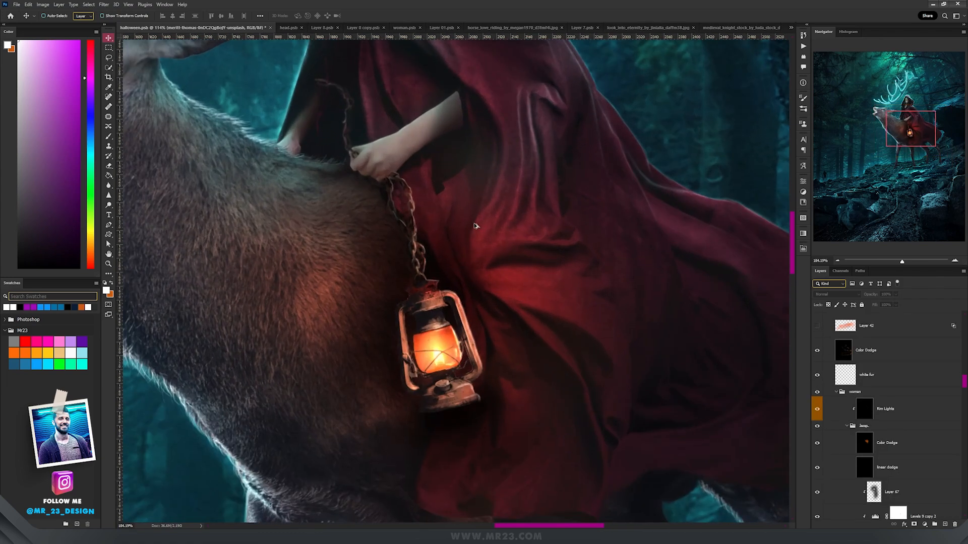
drag(477, 224, 520, 252)
scroll(519, 252, down, 3)
drag(552, 287, 479, 233)
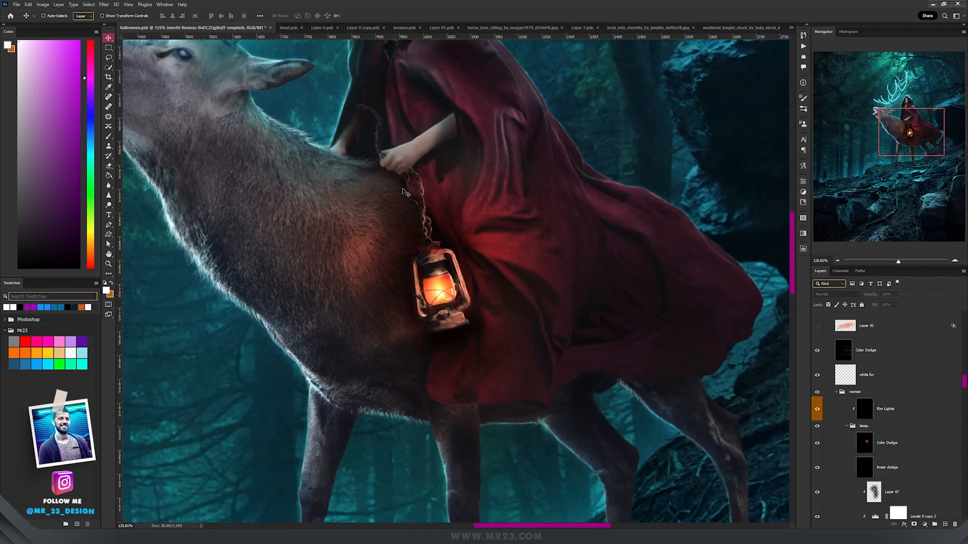
scroll(462, 272, up, 4)
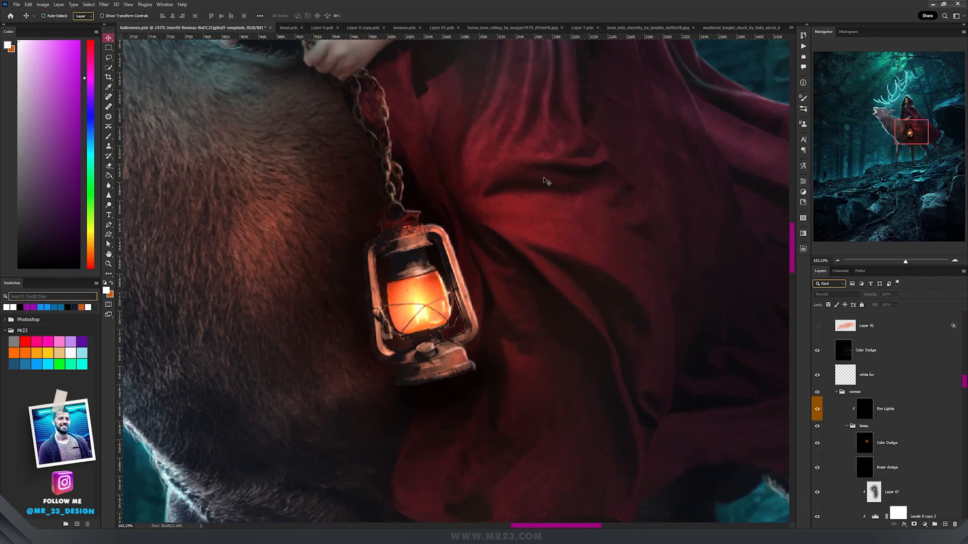
scroll(486, 327, down, 1)
scroll(509, 291, down, 5)
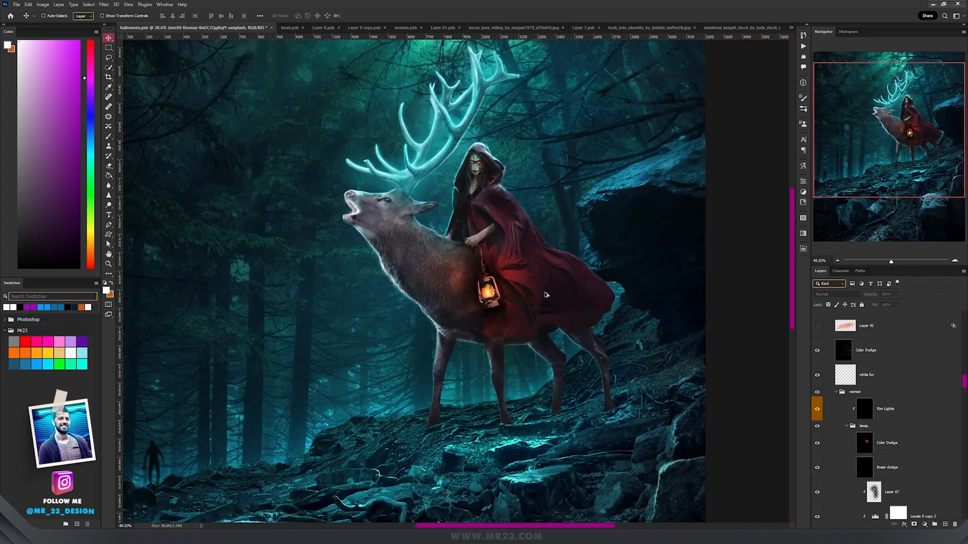
Show Layers 42 and 43 to cast warm lantern light on the rocks beneath the stag.
scroll(500, 399, up, 3)
drag(500, 399, 444, 137)
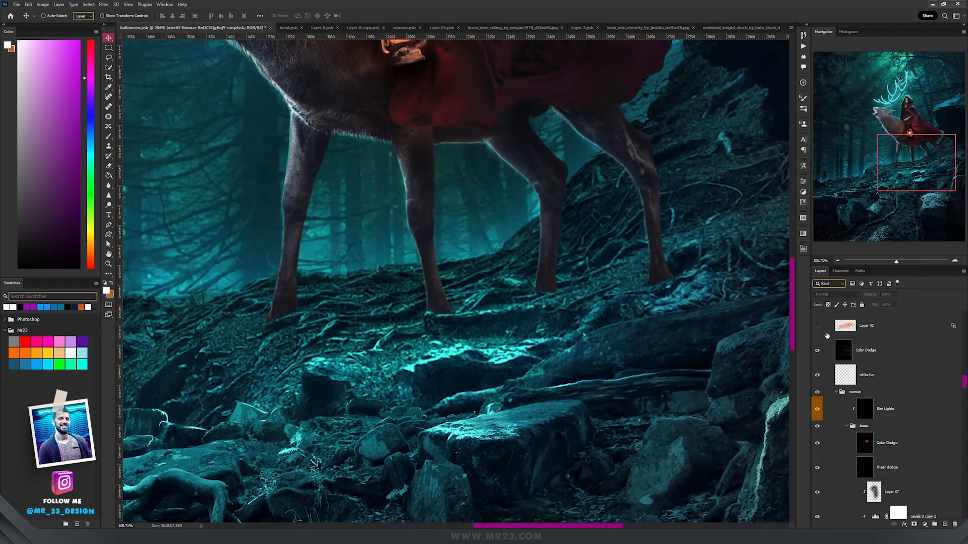
click(817, 326)
scroll(857, 363, up, 2)
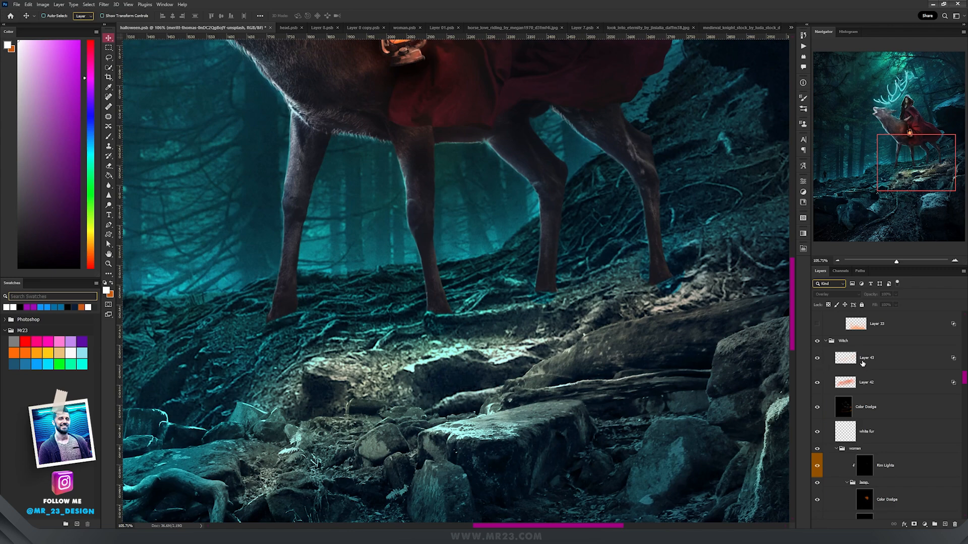
click(879, 390)
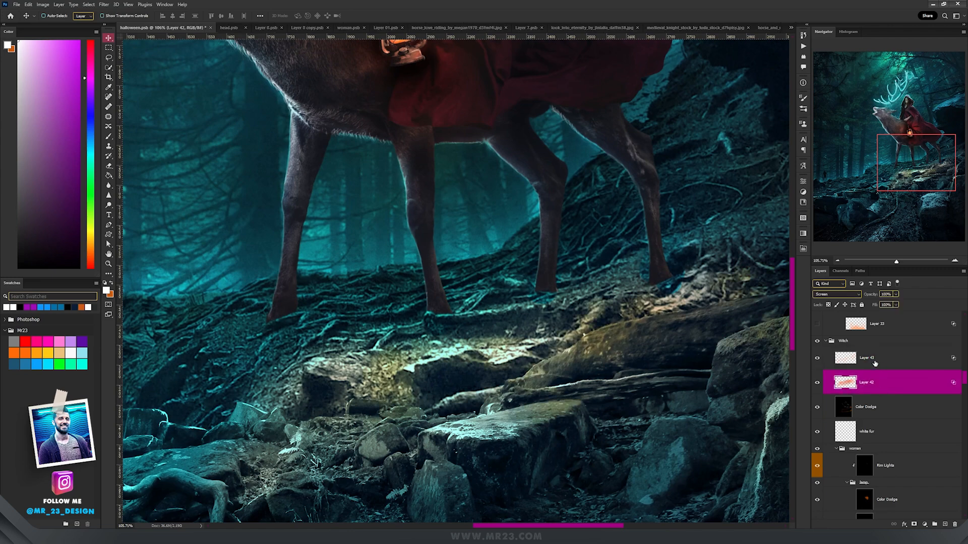
click(875, 363)
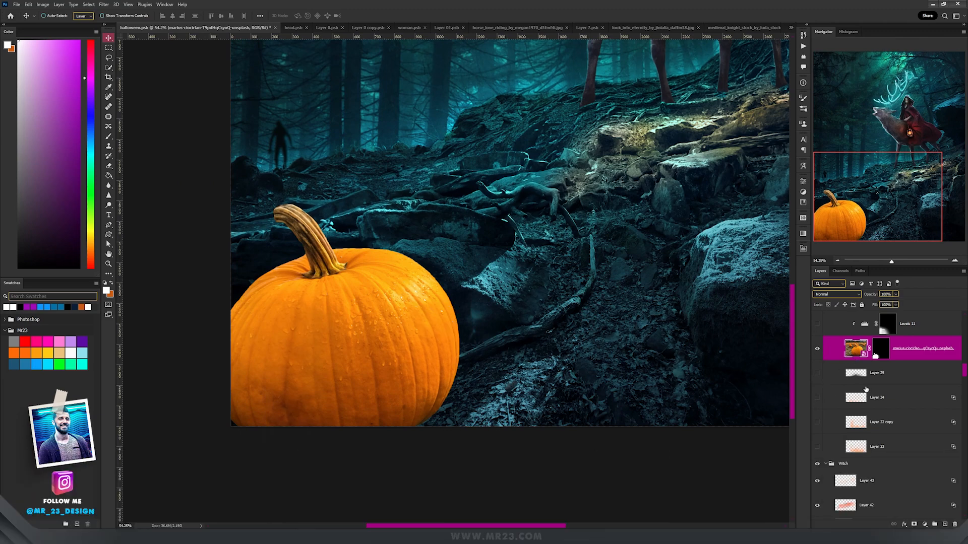
Show the pumpkin's clipped shading adjustments, its glowing carved face and the orange light layers on the surrounding ground.
scroll(860, 389, up, 3)
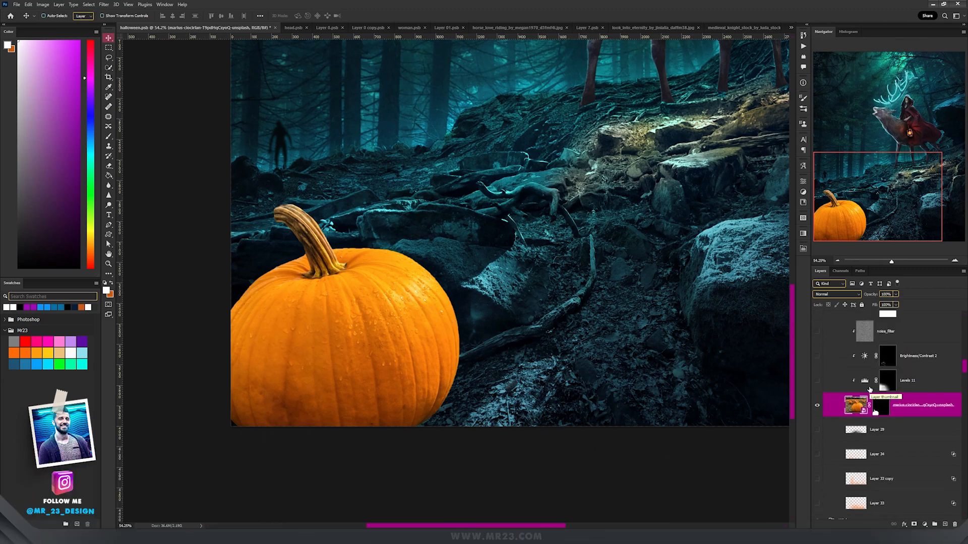
scroll(870, 390, up, 2)
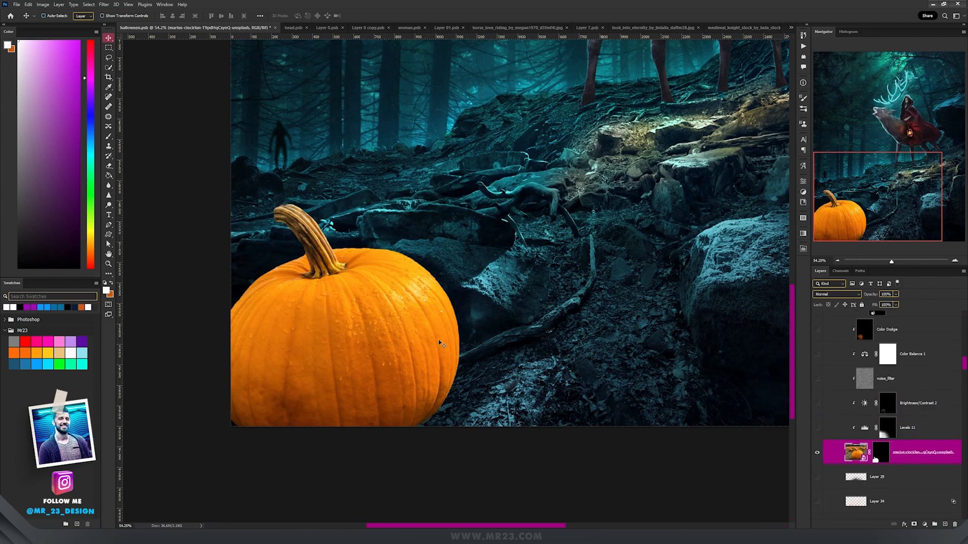
drag(439, 350, 434, 317)
scroll(818, 411, down, 3)
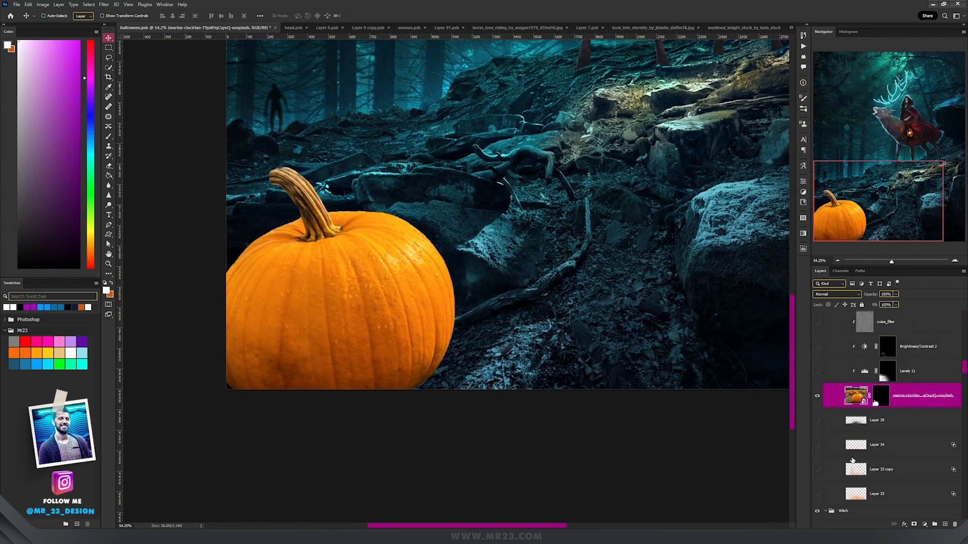
scroll(817, 412, up, 3)
click(817, 334)
scroll(818, 353, up, 2)
click(817, 362)
scroll(831, 387, up, 6)
click(817, 326)
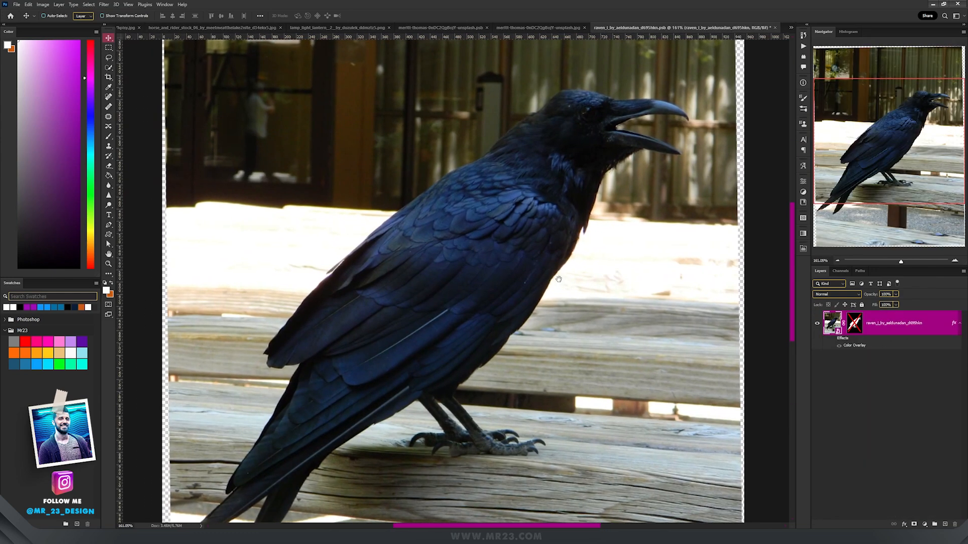
Look over the open-beaked raven in its source file and return to halloween.psb.
scroll(578, 277, up, 4)
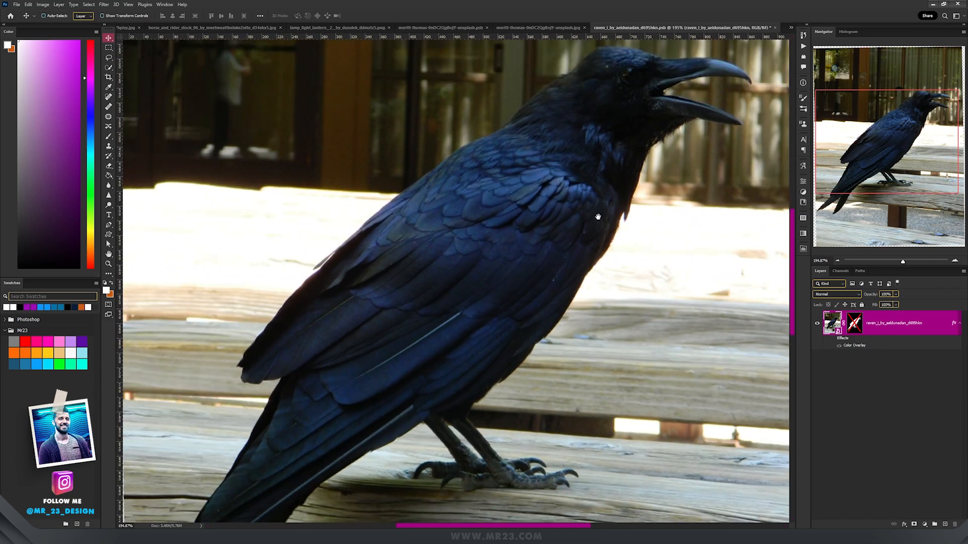
drag(597, 217, 592, 233)
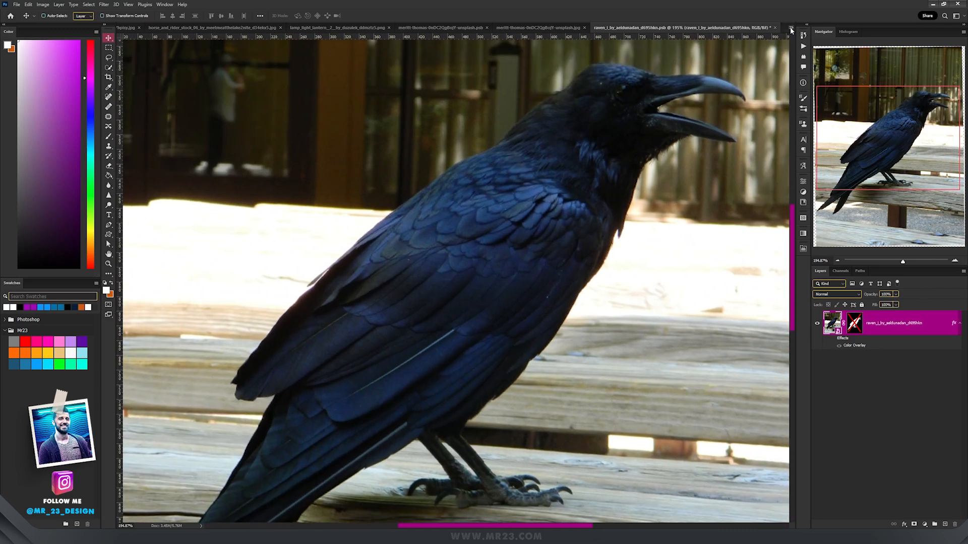
click(790, 28)
click(827, 32)
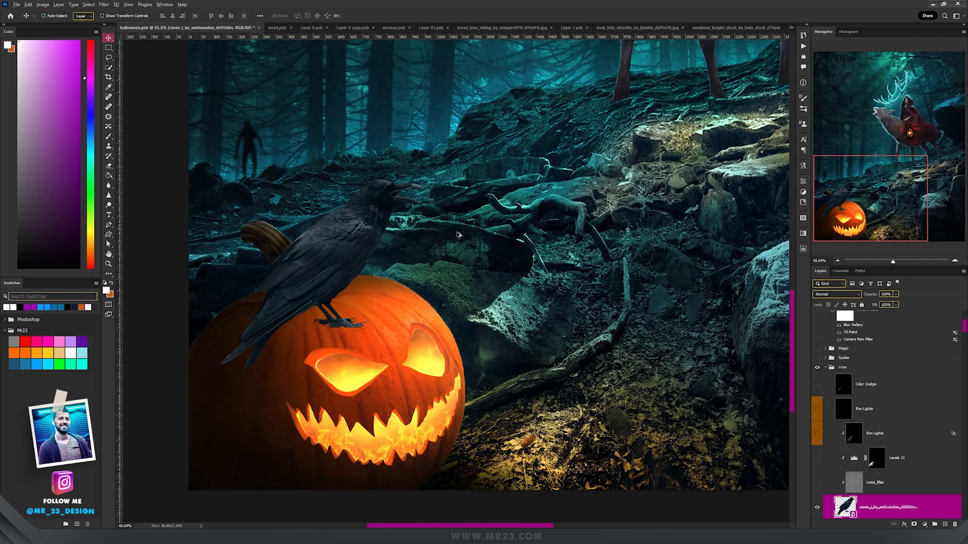
Show the crow's shadow layer on the pumpkin and the noise, Levels, Rim Lights and Color Dodge layers above the crow.
scroll(613, 367, up, 3)
scroll(892, 490, down, 2)
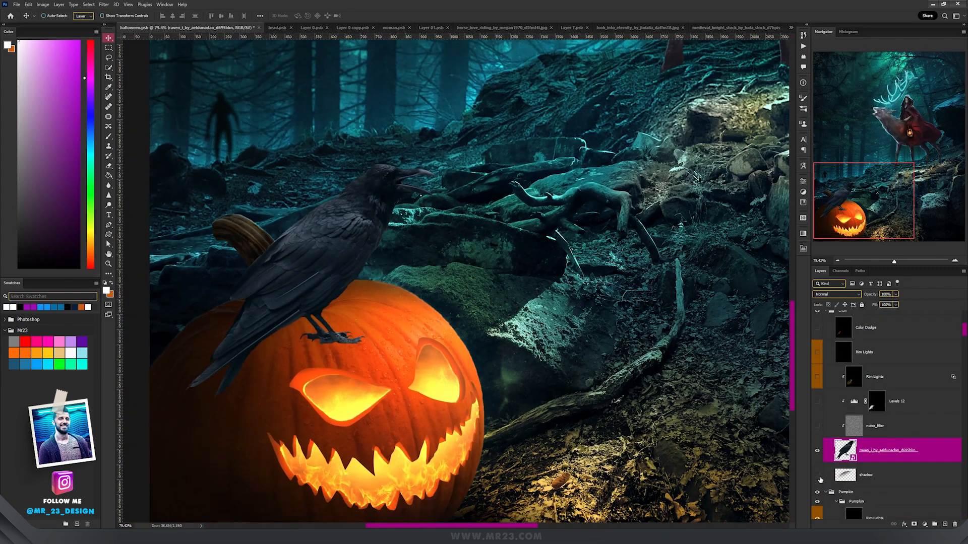
click(817, 476)
scroll(876, 460, up, 2)
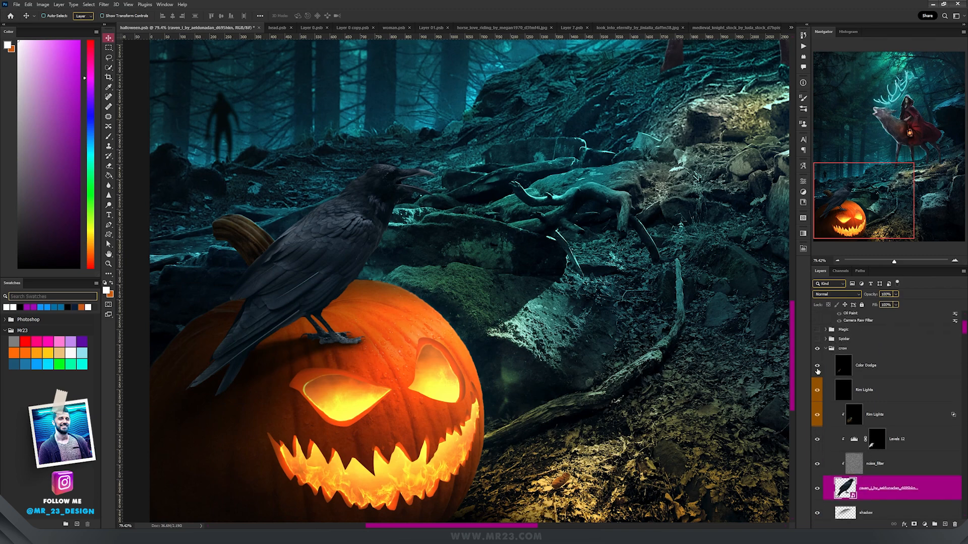
click(817, 366)
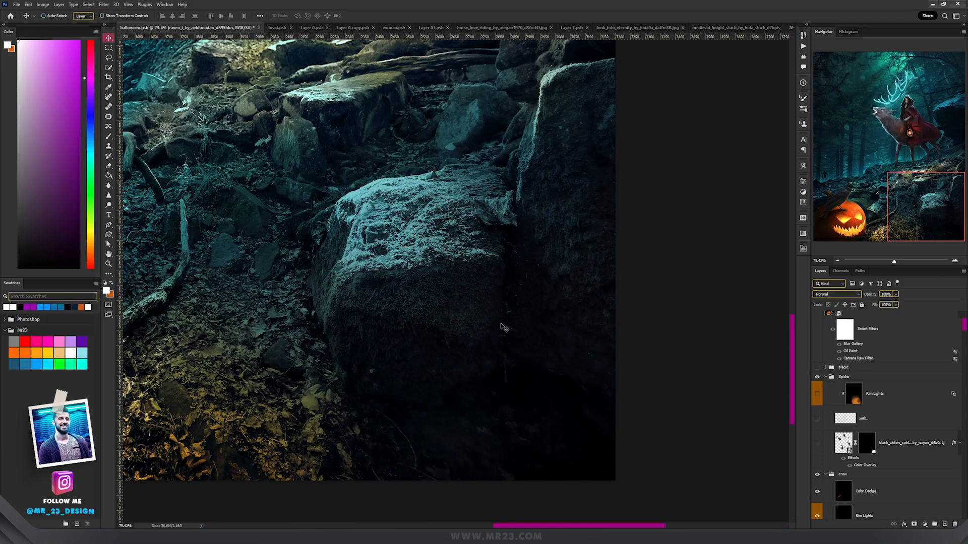
Show the black widow, its web and the Rim Lights layer in the Spider group beside the large rock.
drag(388, 301, 455, 311)
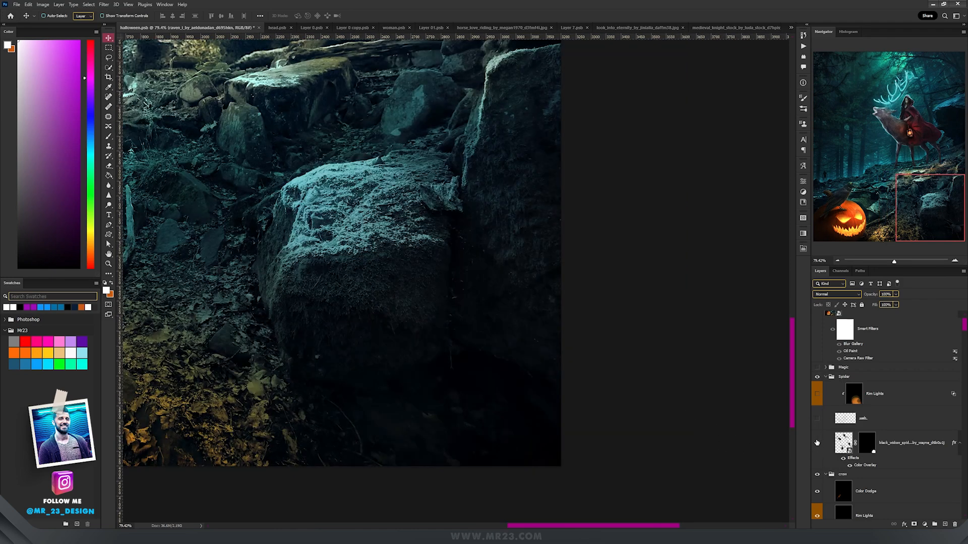
click(817, 443)
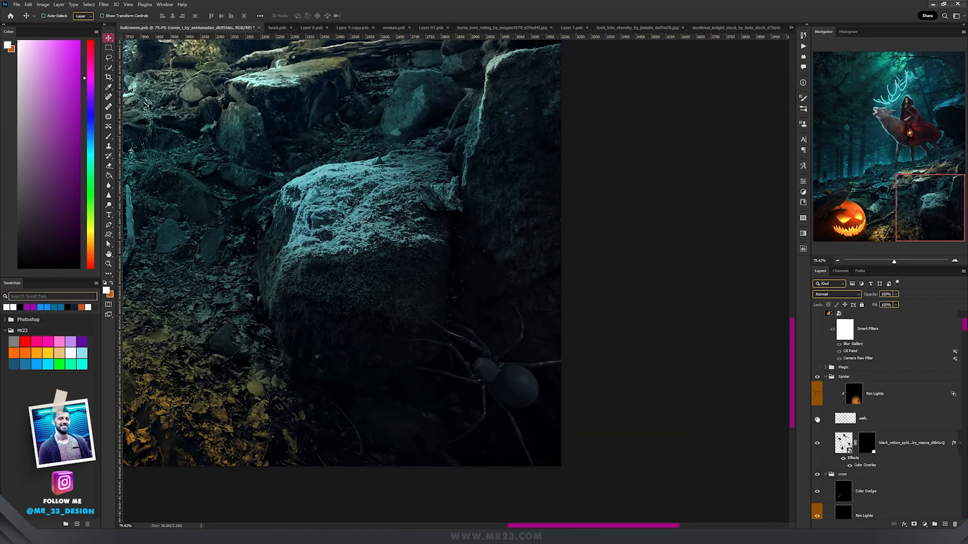
click(817, 418)
scroll(484, 353, down, 6)
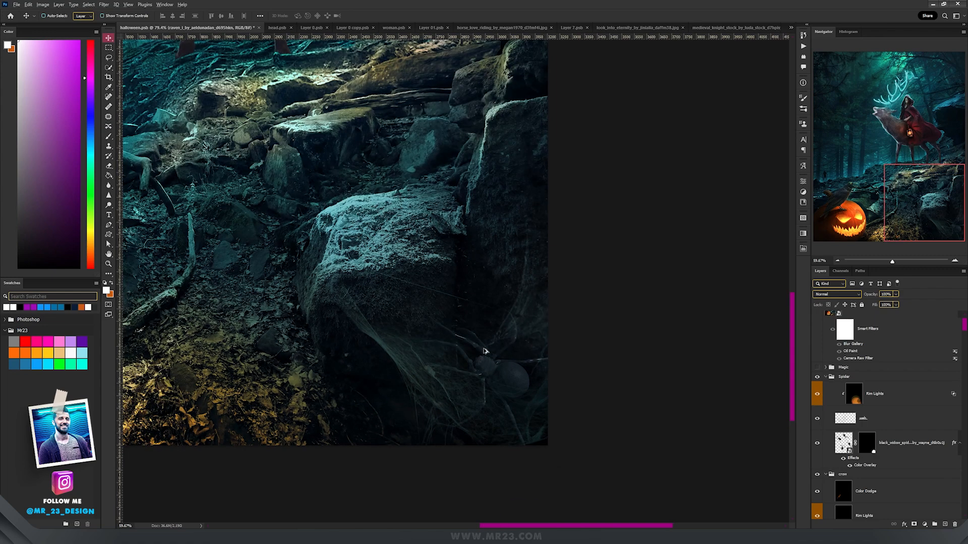
scroll(442, 347, up, 2)
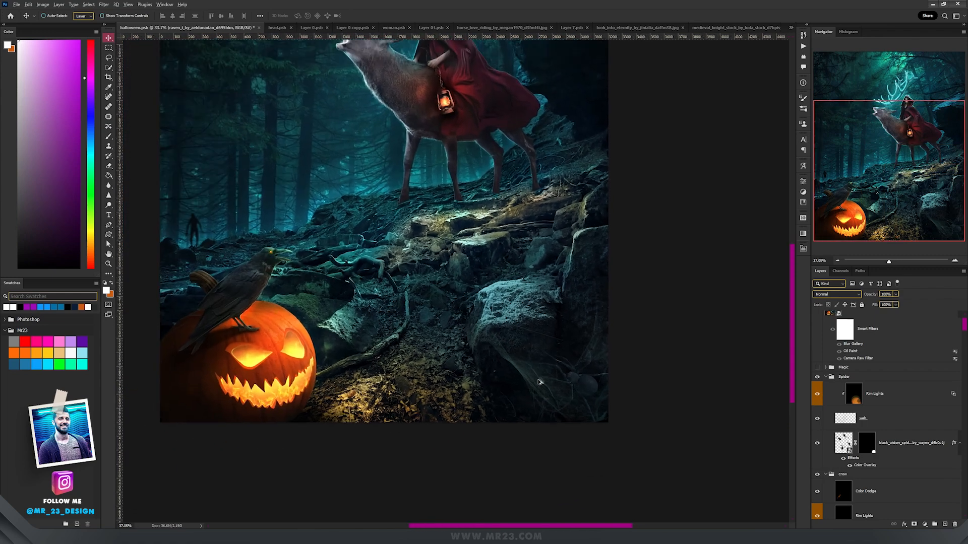
drag(532, 328, 569, 354)
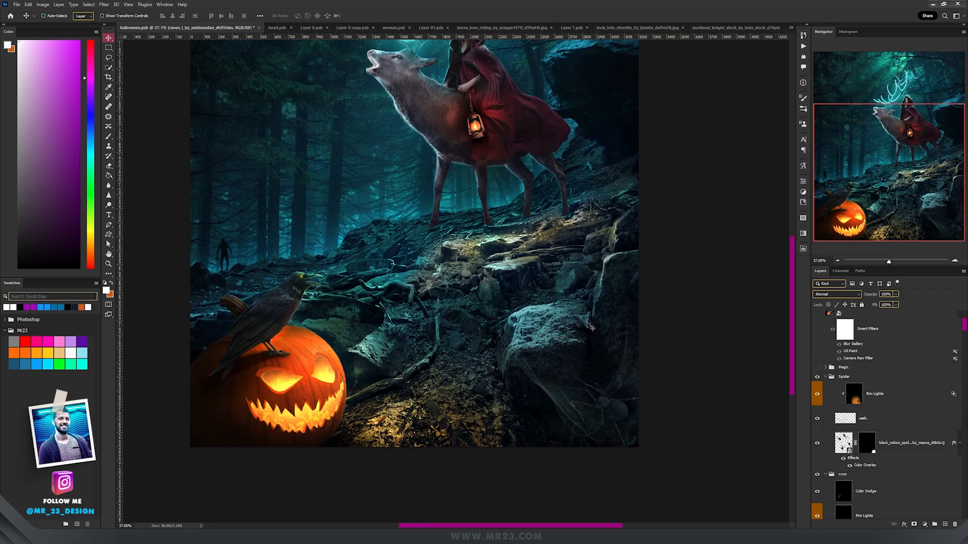
Show the Magic group to add cyan breath, a glowing eye and a stronger antler glow to the stag.
scroll(569, 275, up, 5)
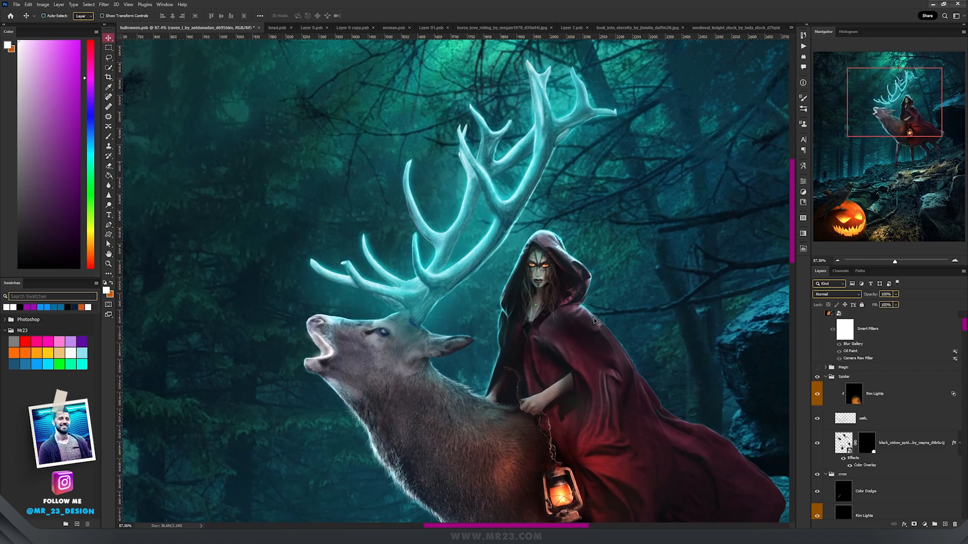
click(818, 367)
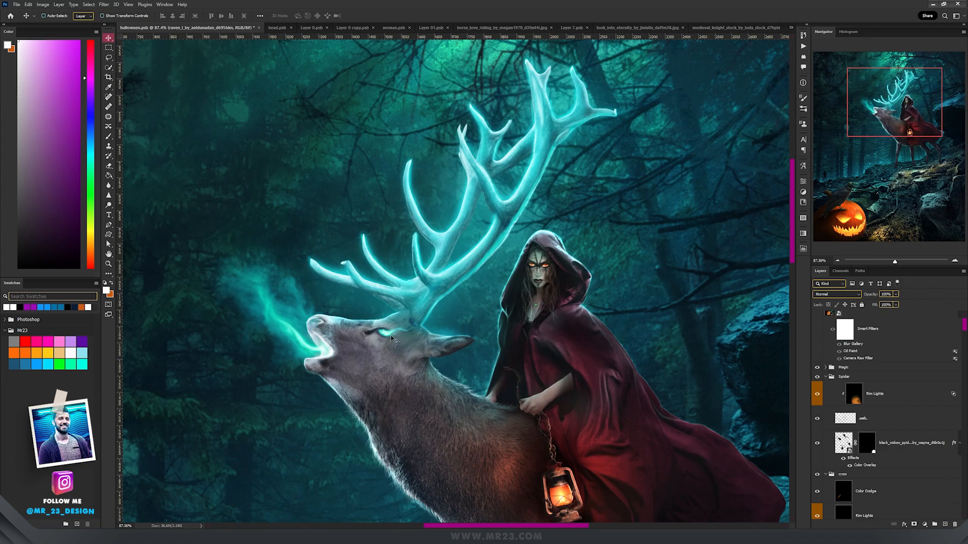
key(alt+bracketleft)
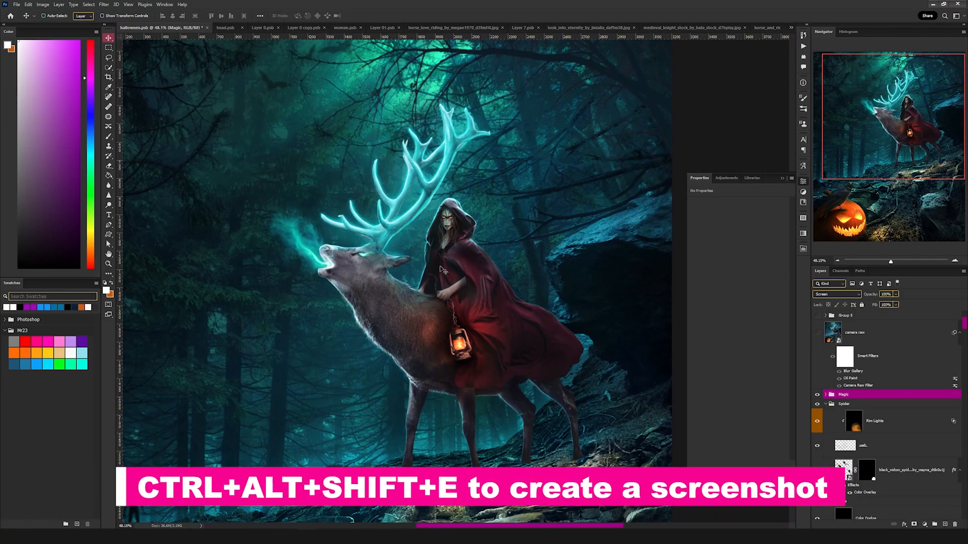
Stamp all visible layers into a new smart object above the Magic group and open the Camera Raw Filter.
key(ctrl+alt+shift+e)
click(104, 4)
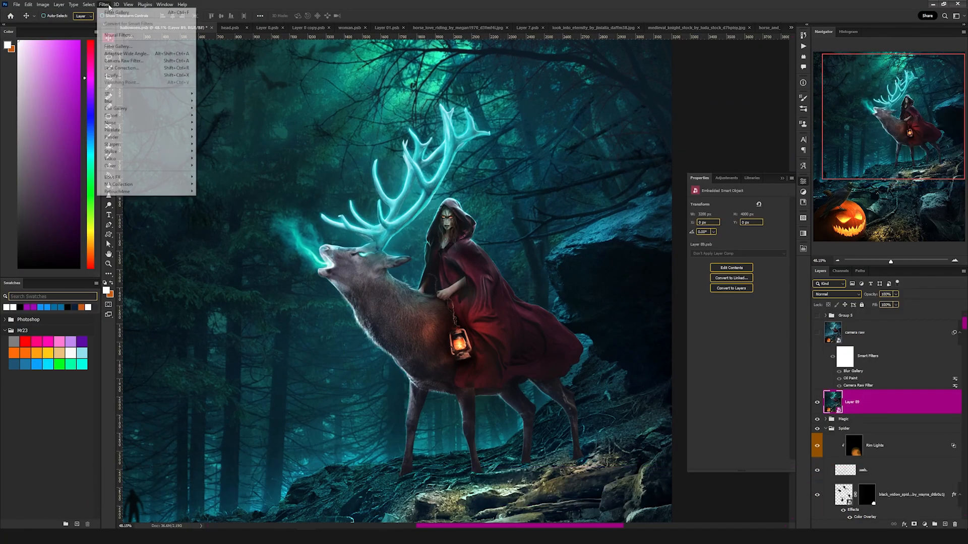
click(124, 61)
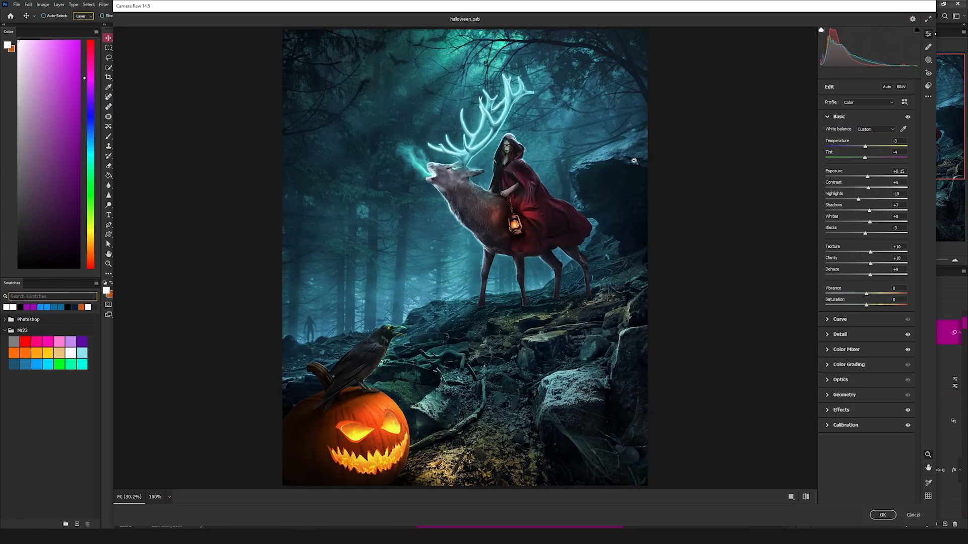
Review the Detail, Color Mixer and Effects settings of the Camera Raw Filter.
click(861, 335)
click(853, 227)
click(867, 348)
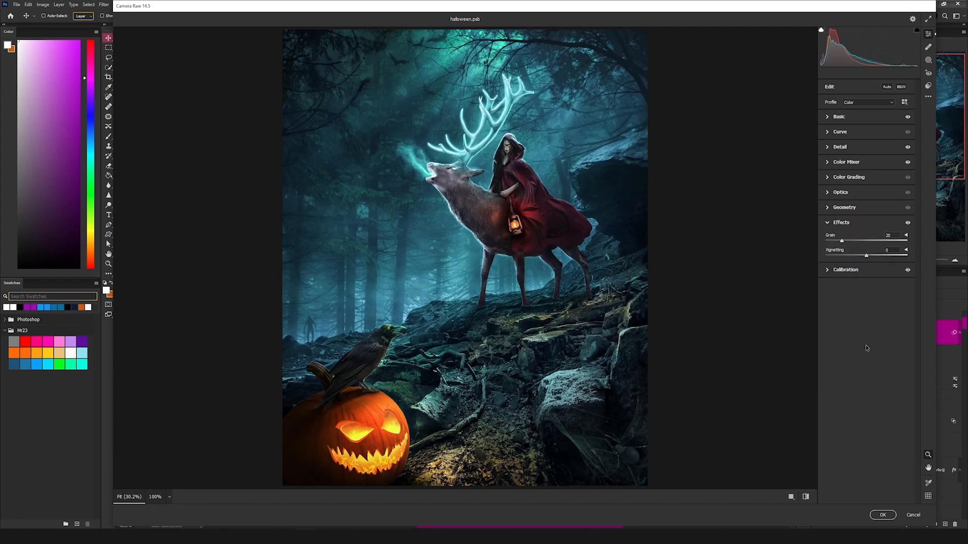